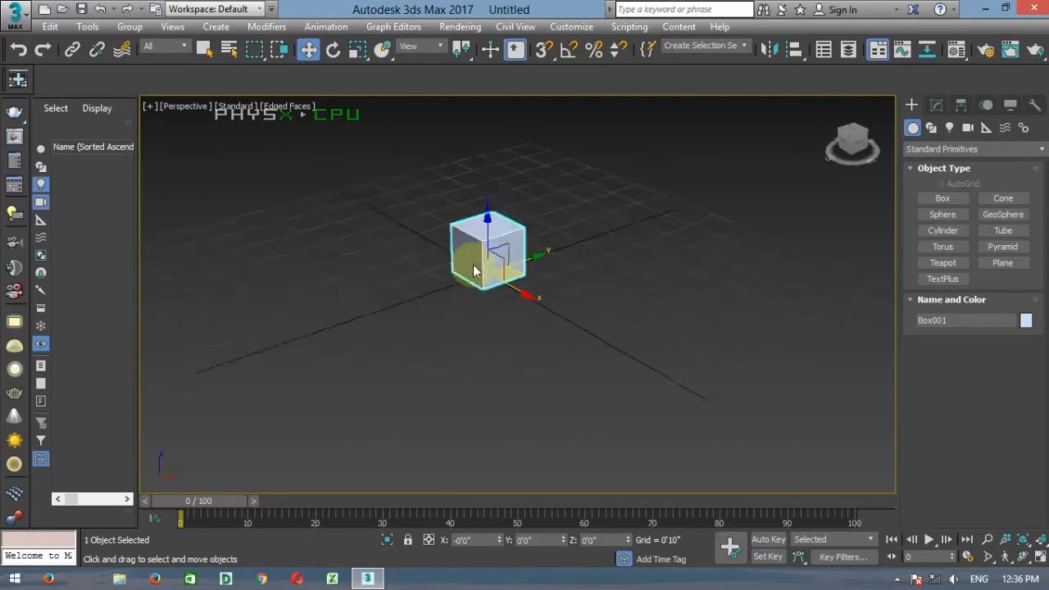
Step: Set the box's length, width and height segments to 2 each
middle_drag(506, 249, 611, 237)
alt+middle_drag(534, 238, 545, 195)
scroll(478, 235, up, 3)
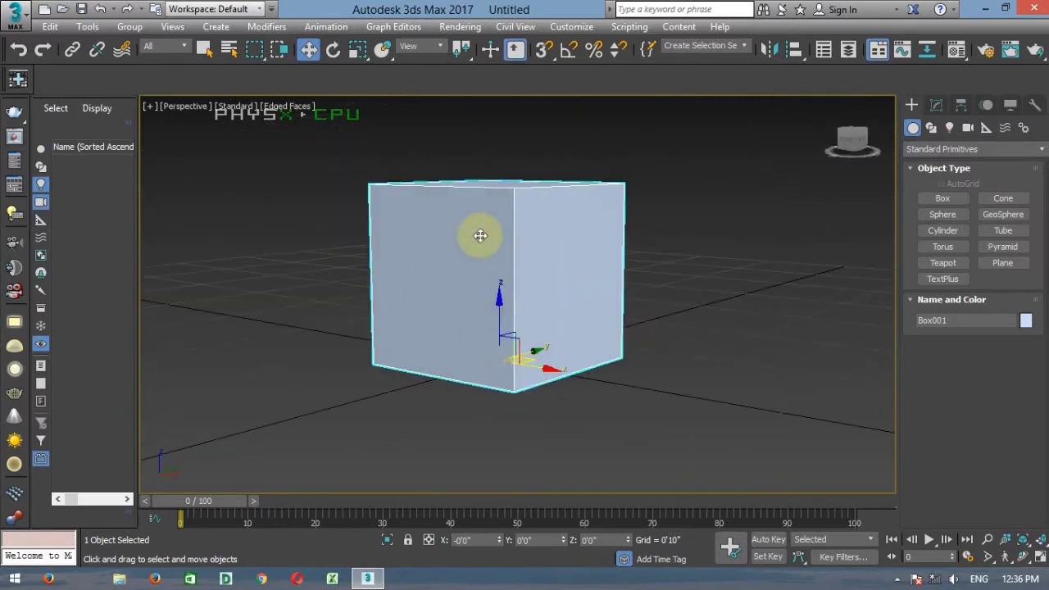
alt+middle_drag(479, 235, 478, 255)
click(938, 105)
click(988, 383)
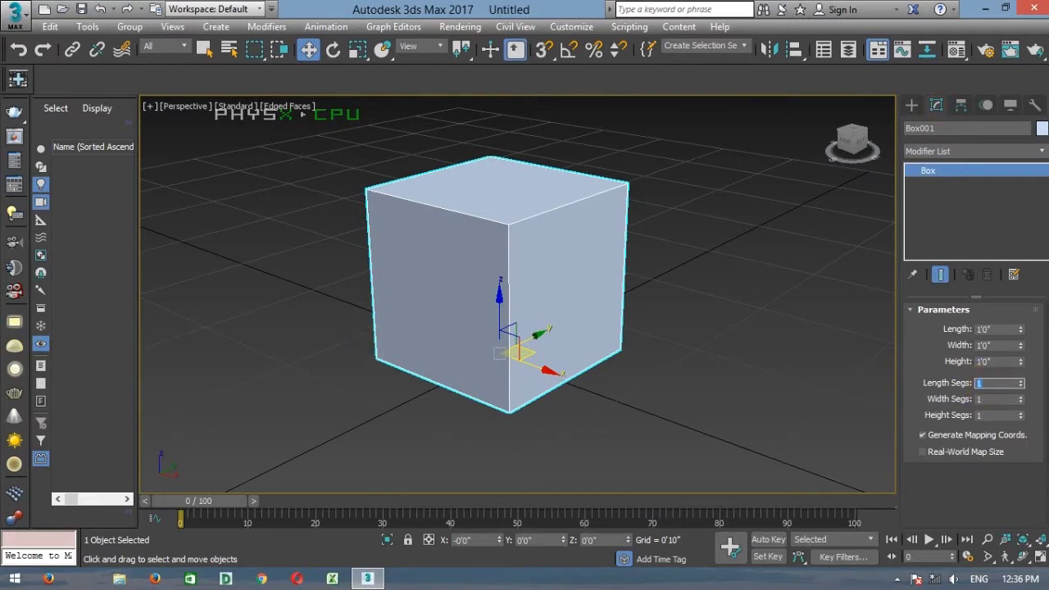
key(Tab)
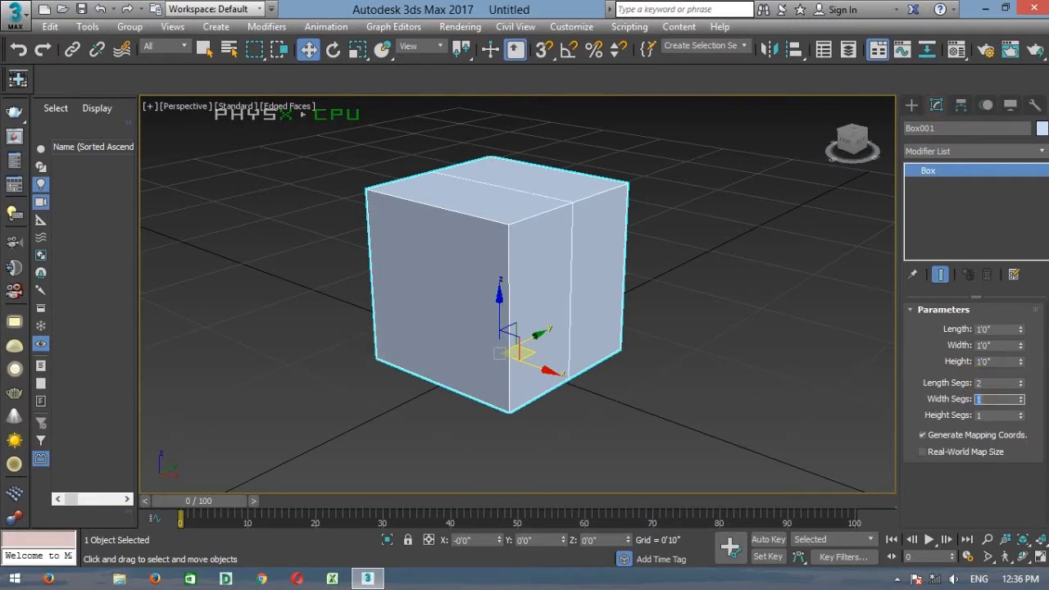
key(Tab)
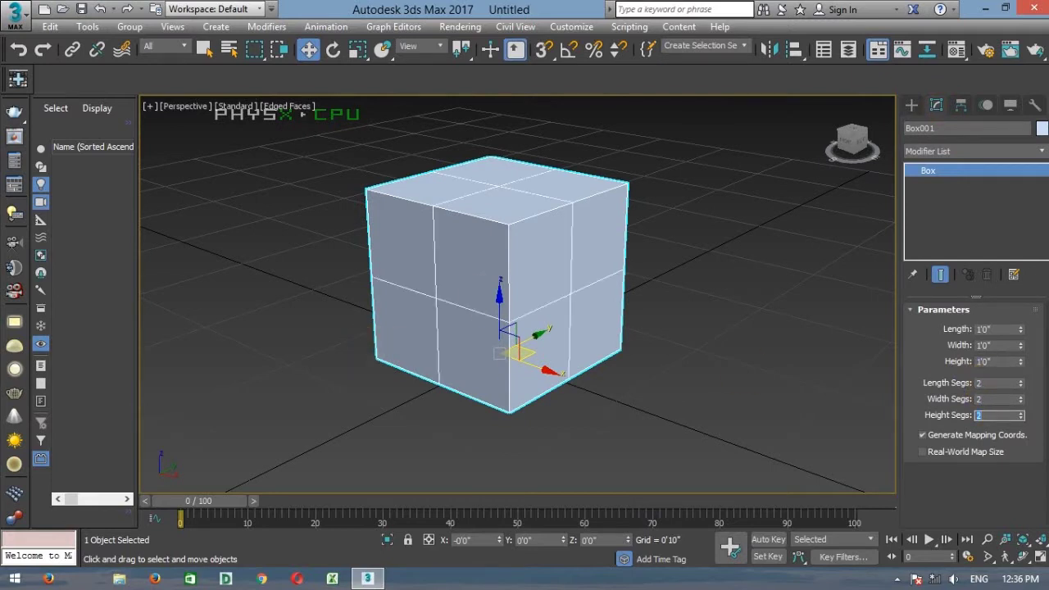
Step: Reselect the box and apply the Spherify modifier to it
alt+middle_drag(533, 336, 774, 317)
click(771, 315)
click(545, 221)
click(1011, 152)
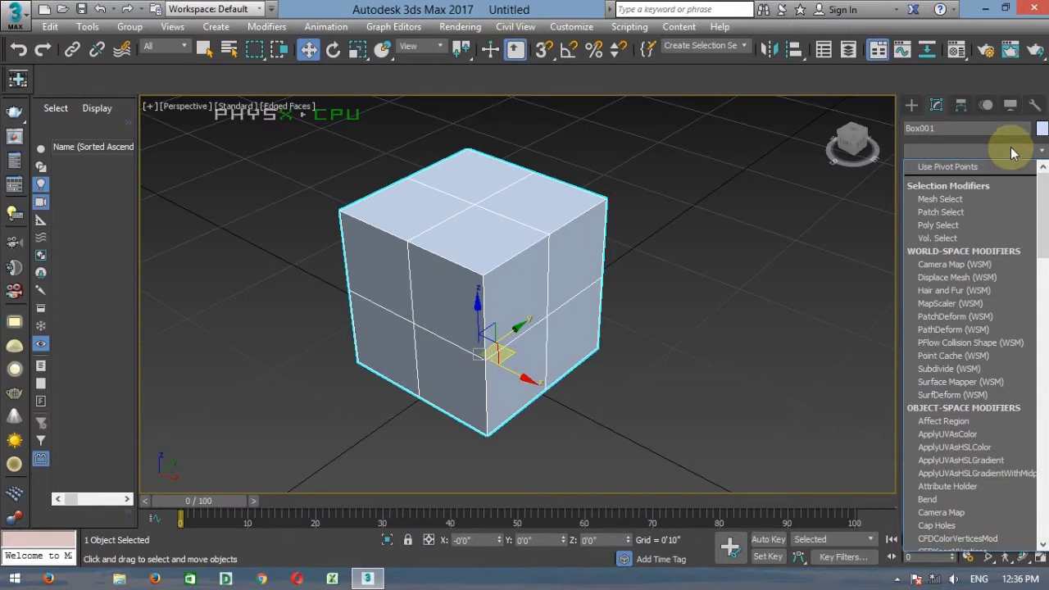
key(e)
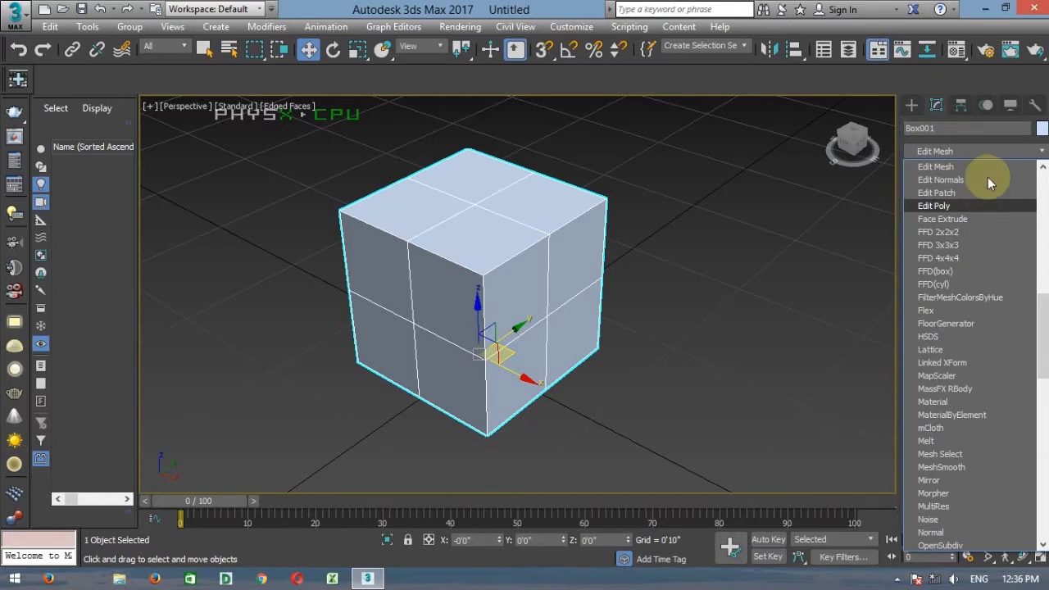
click(990, 149)
click(989, 149)
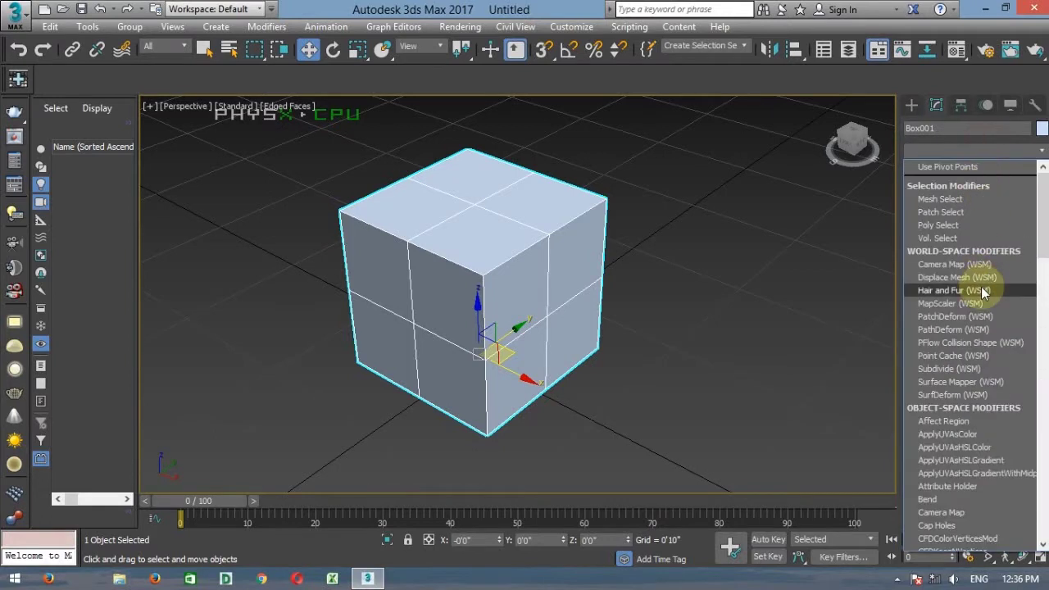
scroll(981, 287, down, 4)
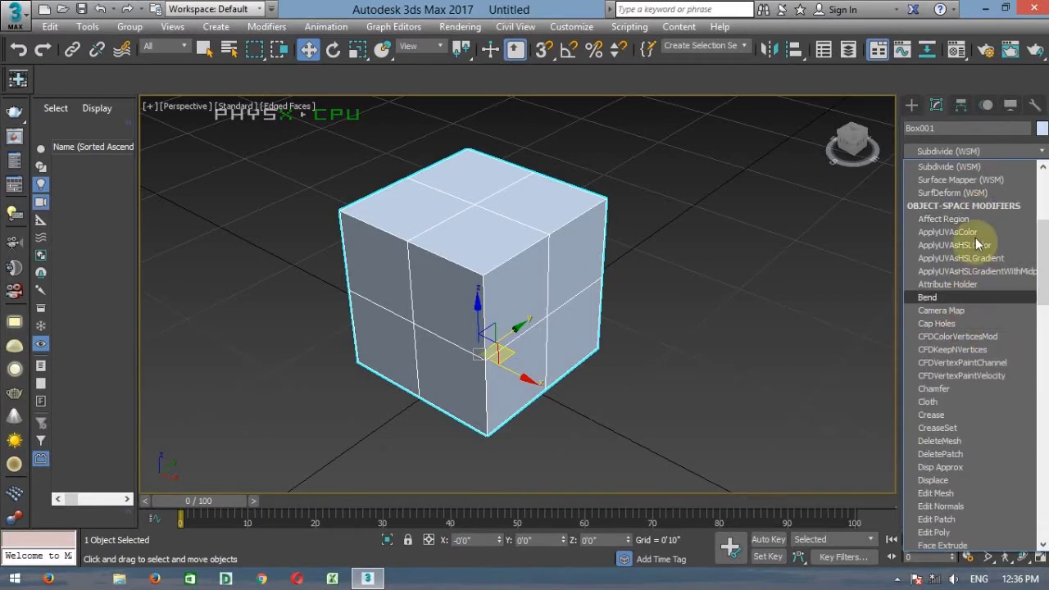
scroll(979, 196, down, 20)
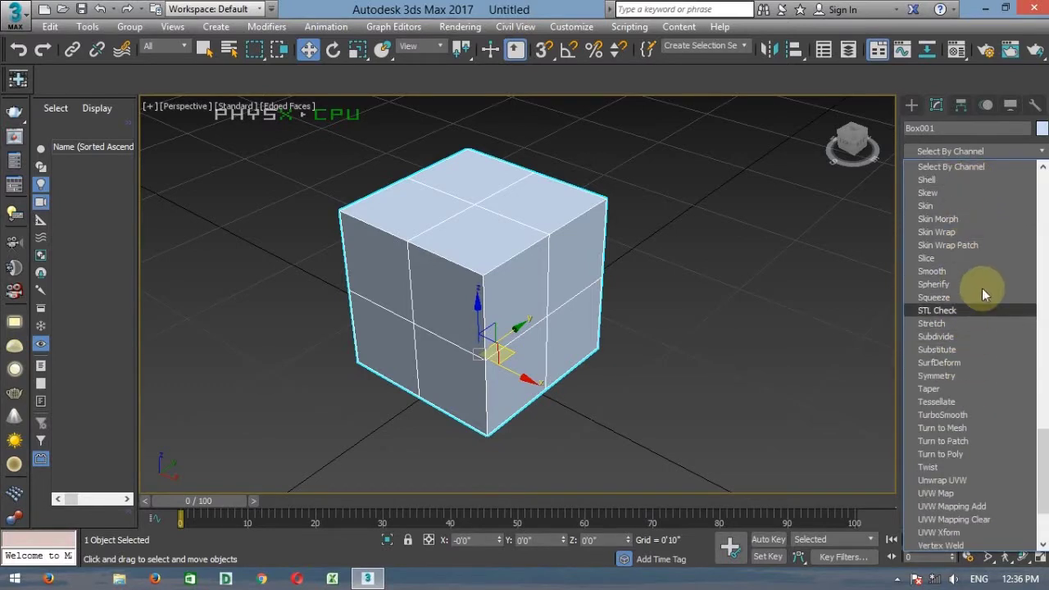
click(962, 286)
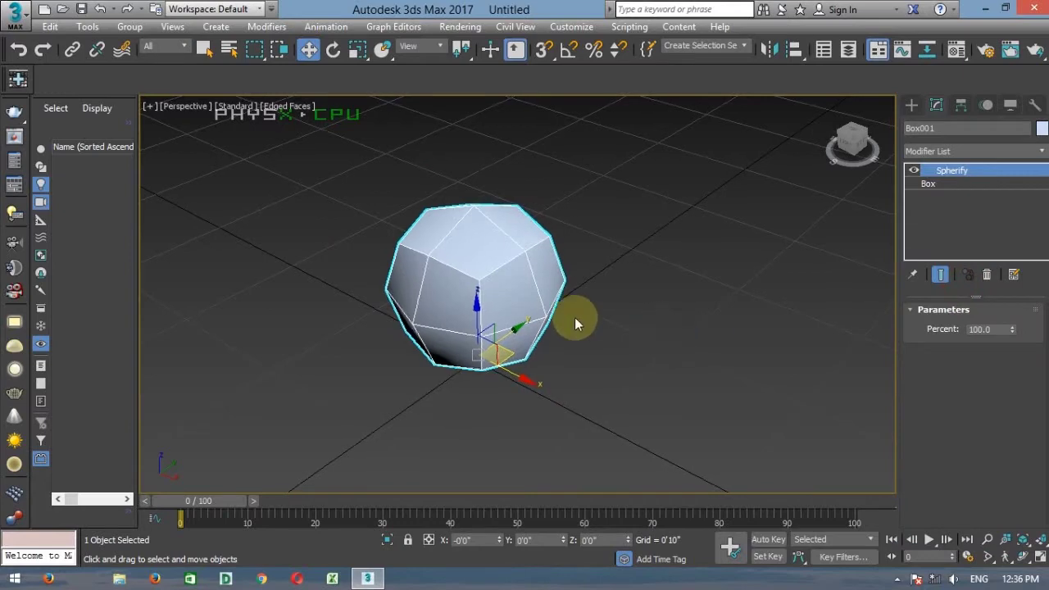
Step: Add an Edit Poly modifier above Spherify on the rounded box
mouse_move(574, 316)
alt+middle_down()
mouse_move(616, 276)
mouse_move(494, 281)
mouse_move(494, 306)
mouse_move(403, 309)
mouse_move(504, 316)
mouse_move(475, 307)
alt+middle_up()
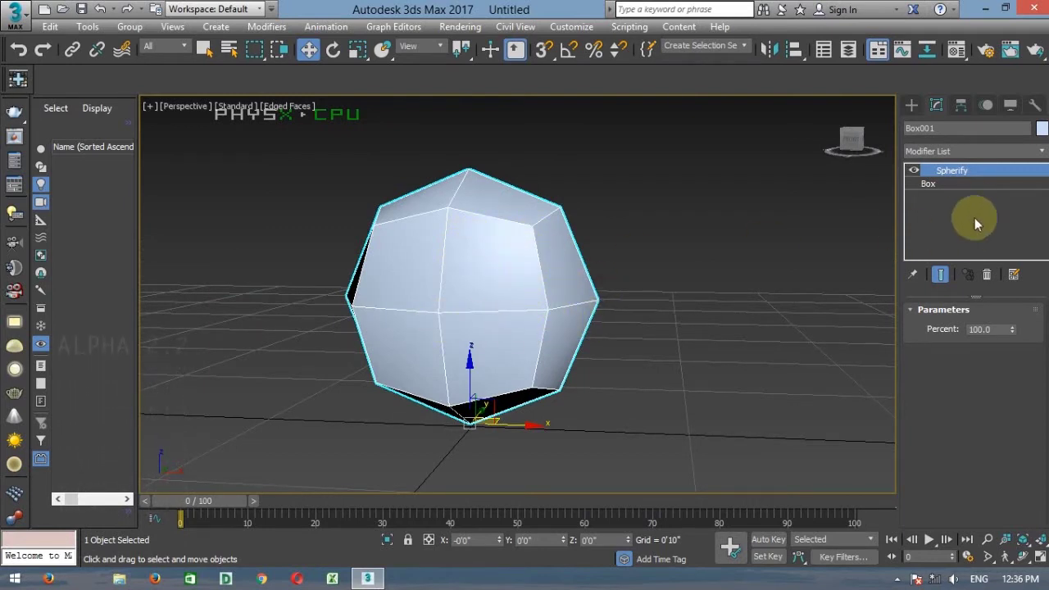
click(981, 154)
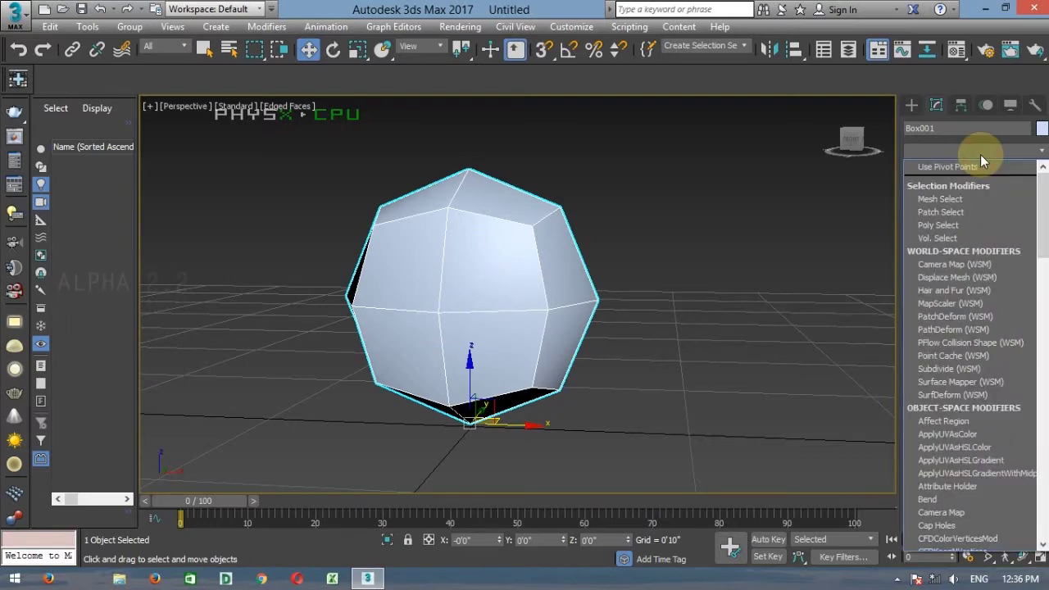
key(e)
click(981, 206)
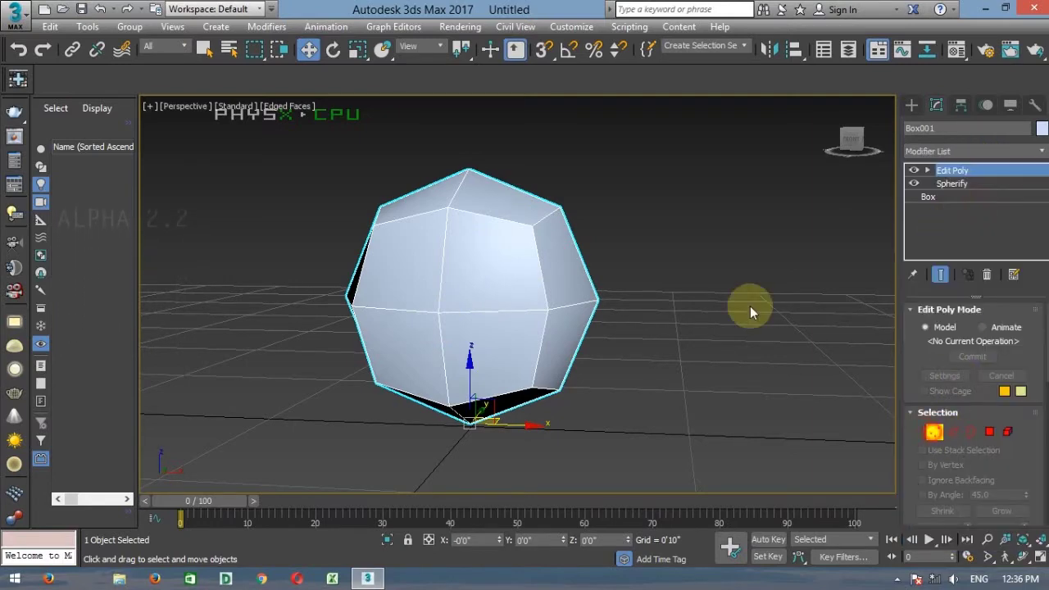
Step: Select the upper and lower middle vertices of the front side and scale them together along Z to 42 percent
key(1)
click(448, 207)
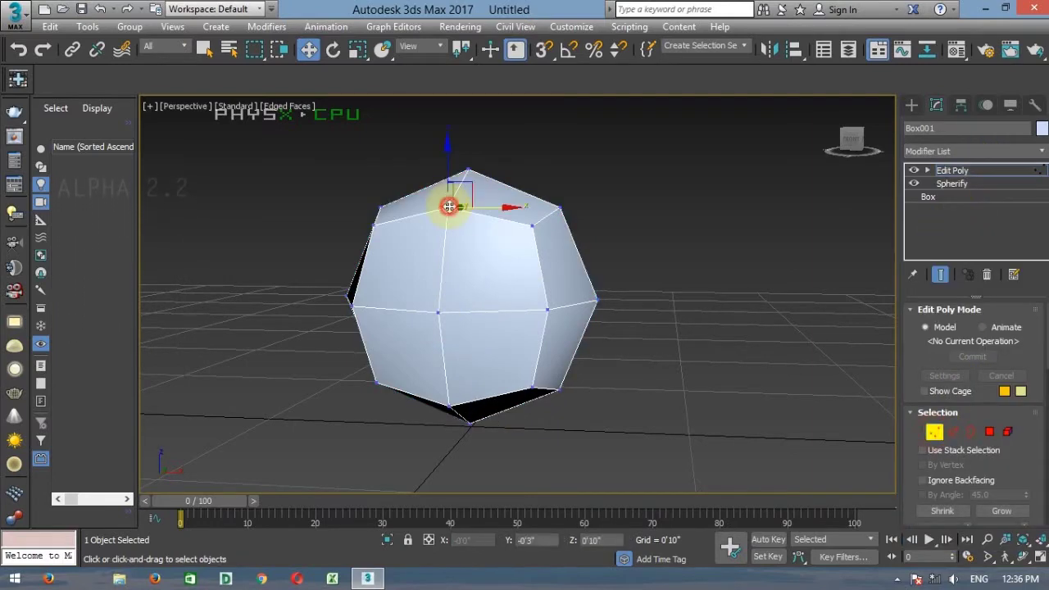
ctrl+click(447, 405)
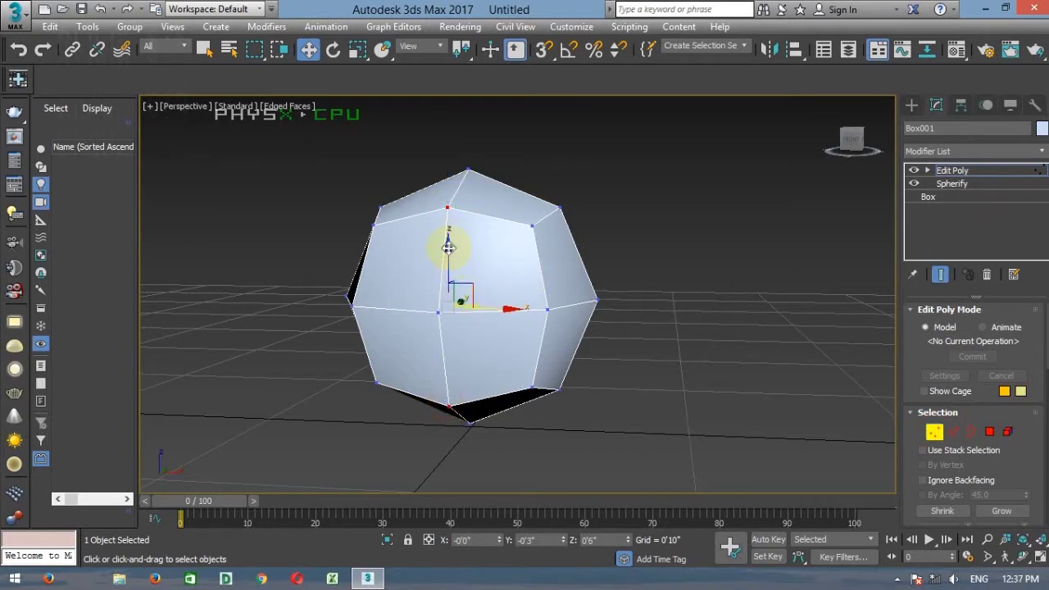
click(357, 49)
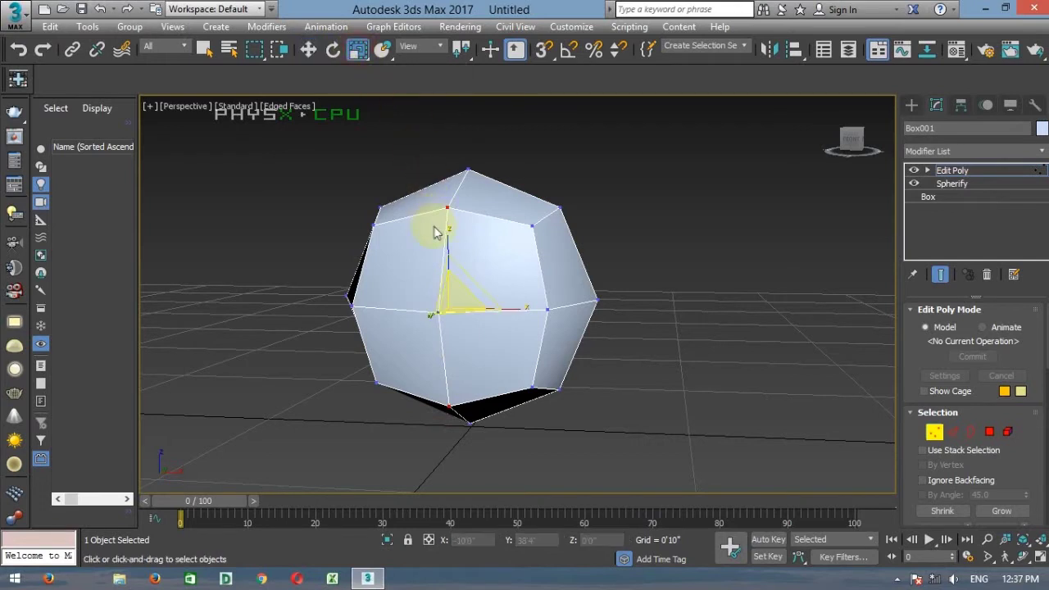
mouse_move(448, 229)
mouse_down()
mouse_move(437, 318)
mouse_move(446, 305)
mouse_up()
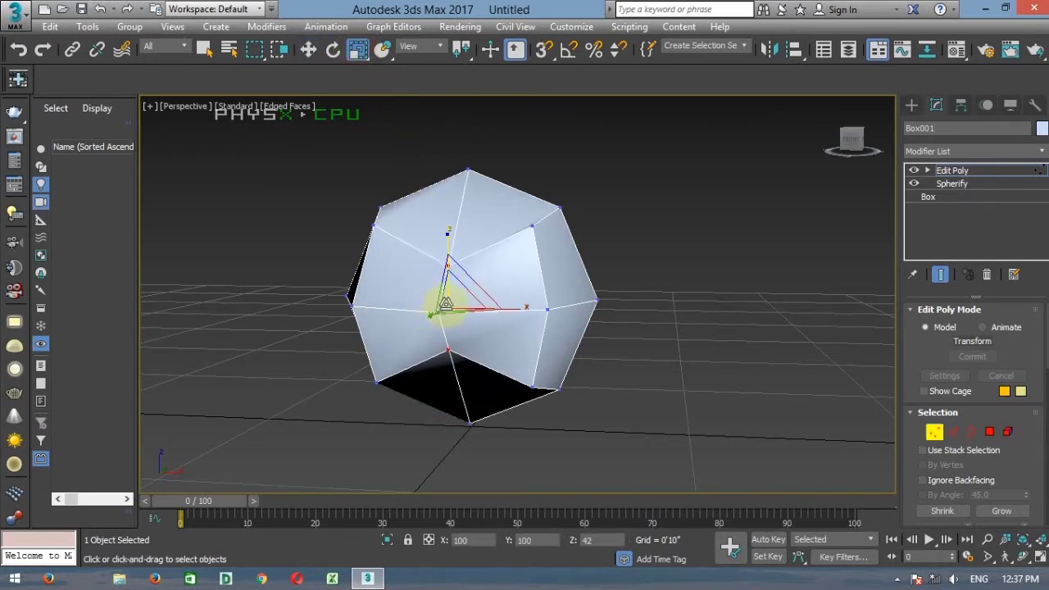
Step: Select the two side vertices at mid-height on the opposite side, scale them toward each other along X, and leave vertex editing
mouse_move(557, 339)
alt+middle_down()
mouse_move(452, 349)
mouse_move(574, 336)
alt+middle_up()
alt+middle_drag(456, 334, 432, 332)
click(423, 320)
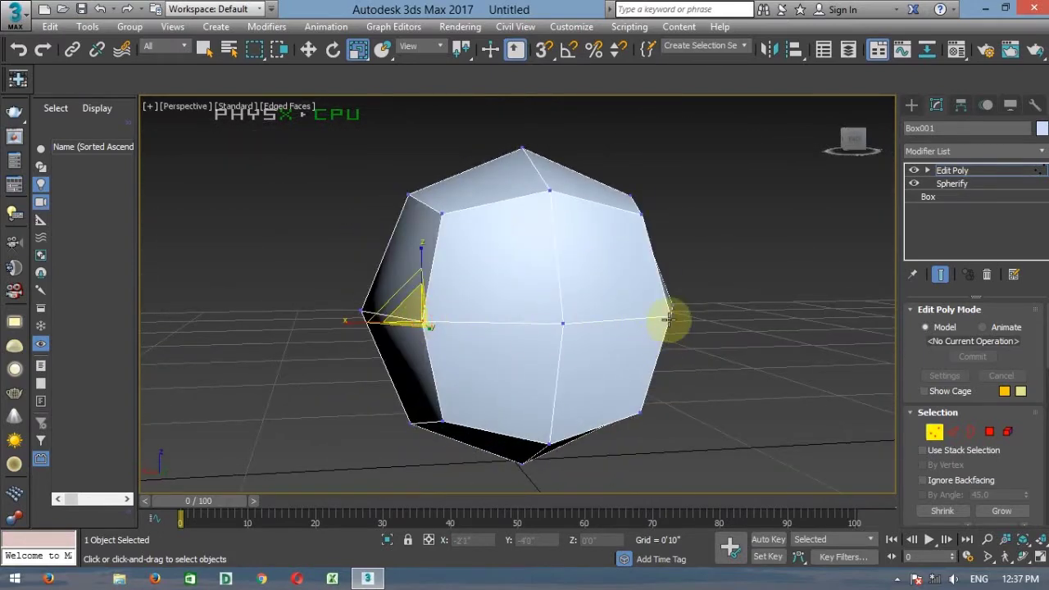
ctrl+click(670, 316)
drag(481, 316, 574, 323)
scroll(522, 341, down, 5)
alt+middle_drag(522, 341, 387, 352)
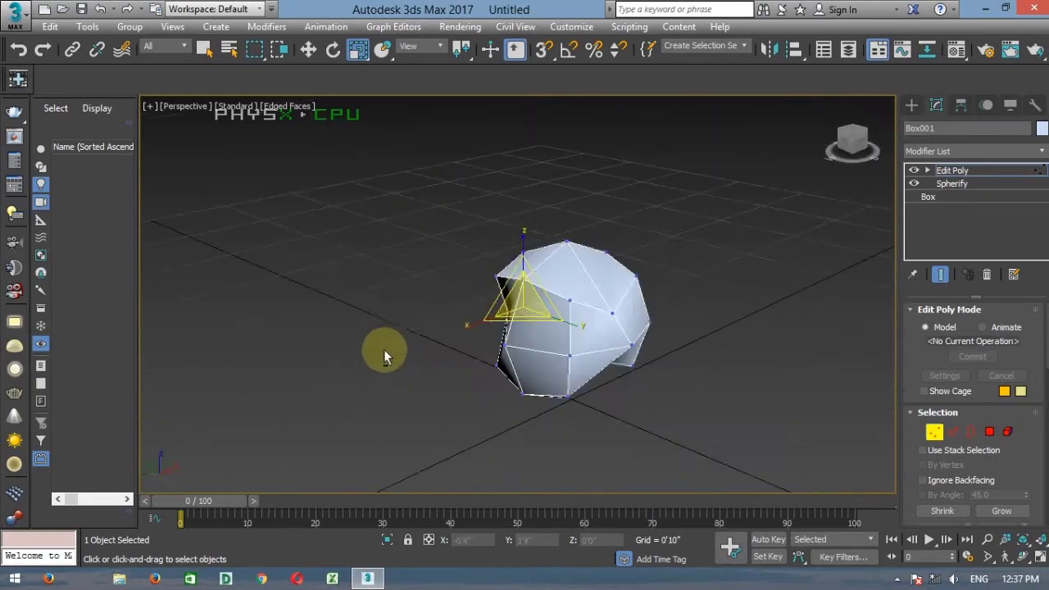
click(935, 432)
alt+middle_drag(553, 334, 703, 375)
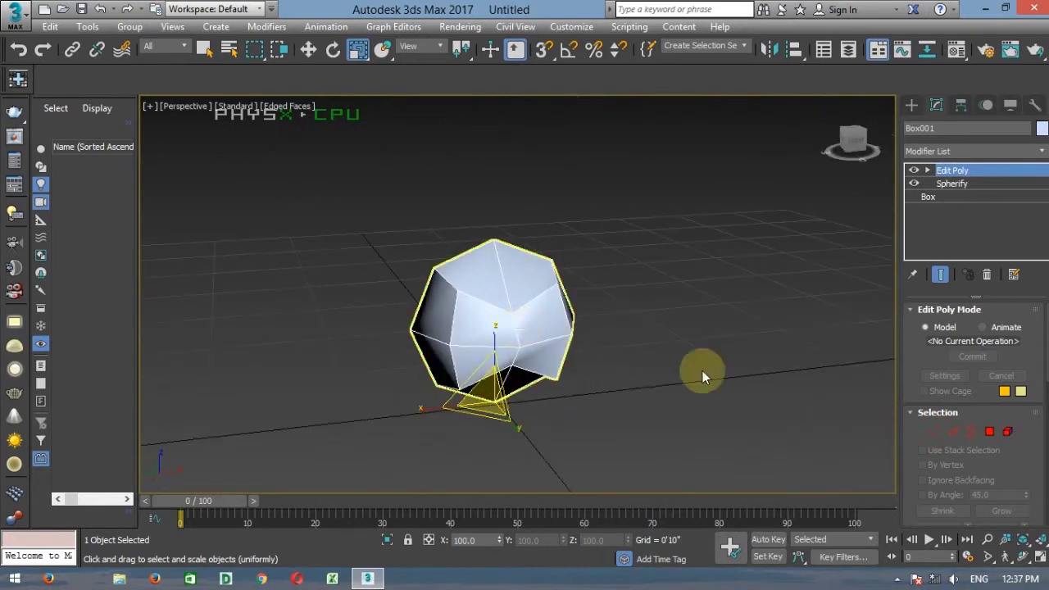
Step: Begin the seam selection in edge mode with the upper, side and lower border edges of one unpinched side of the ball
click(953, 432)
alt+middle_drag(580, 358, 438, 349)
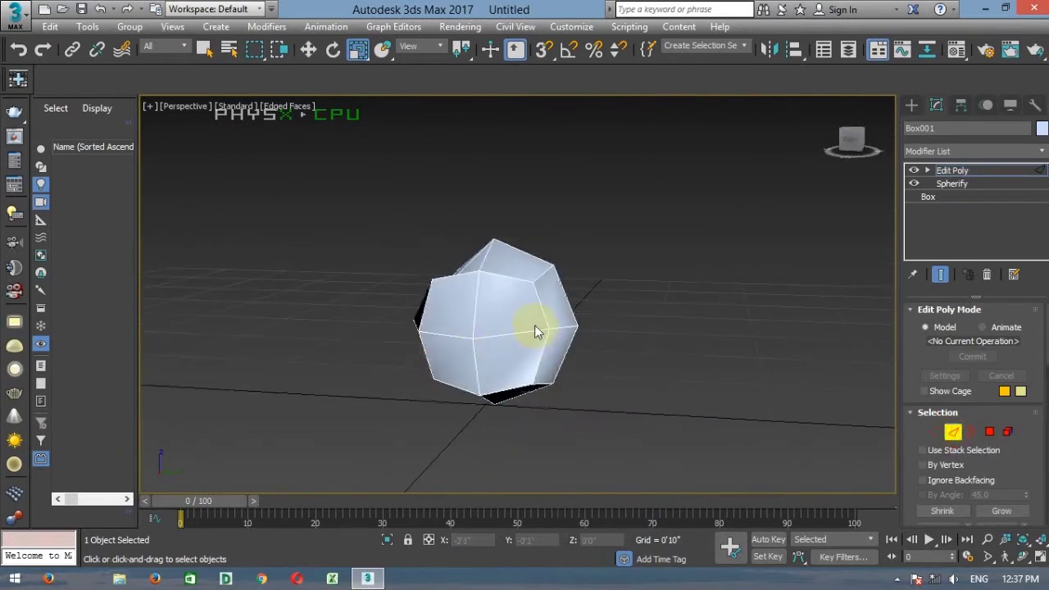
alt+middle_drag(520, 344, 618, 344)
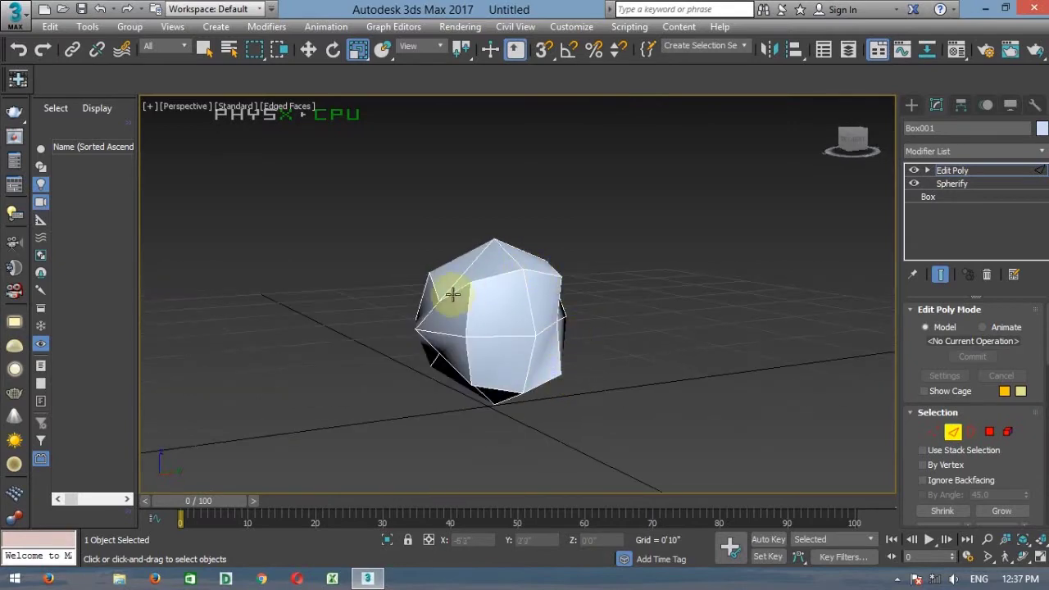
alt+middle_drag(555, 300, 518, 295)
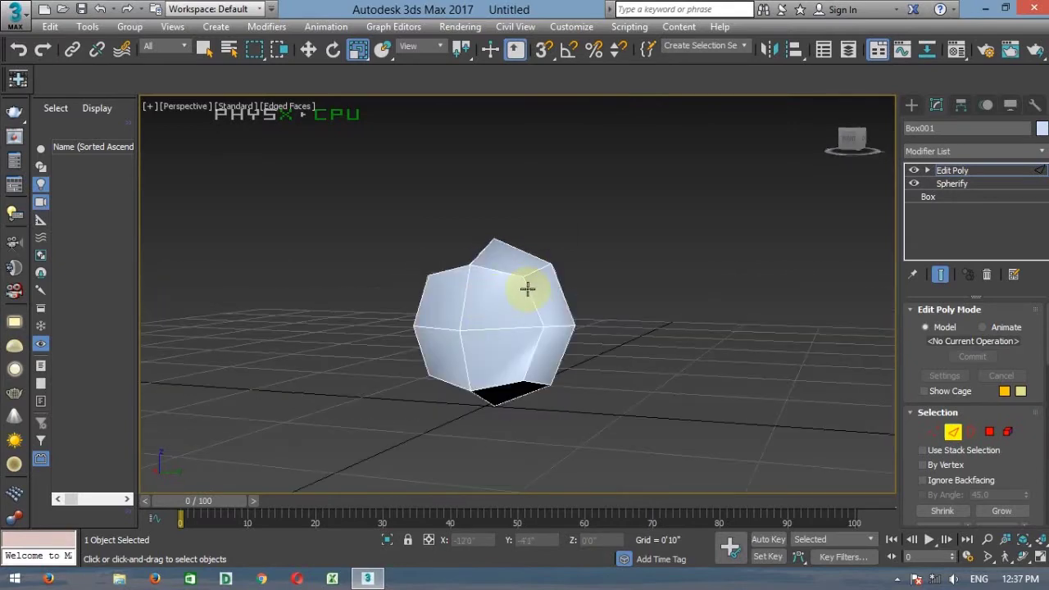
ctrl+click(504, 273)
ctrl+click(538, 342)
ctrl+click(506, 386)
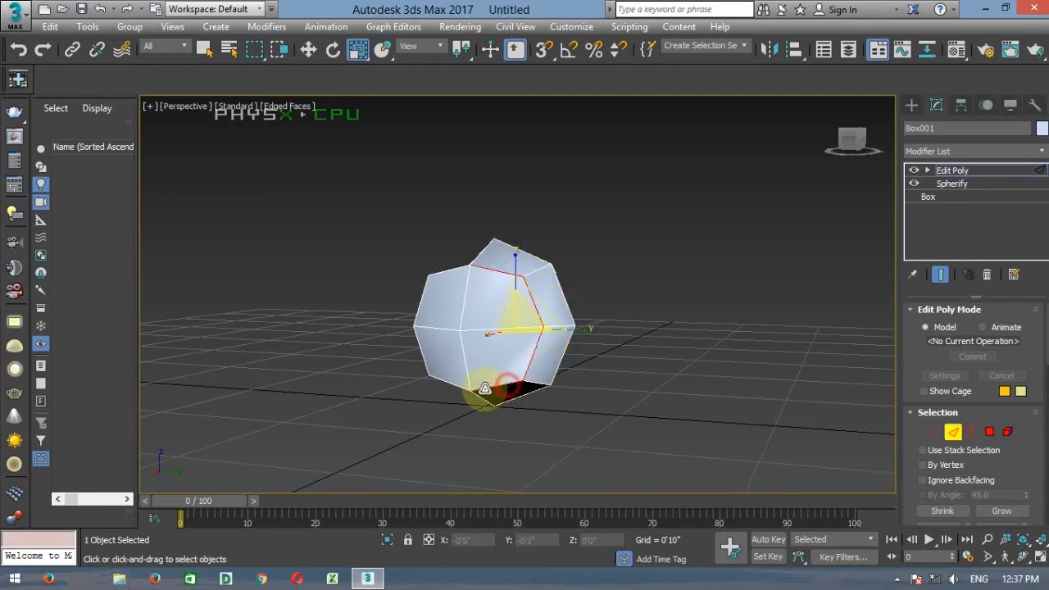
ctrl+click(456, 386)
ctrl+click(450, 271)
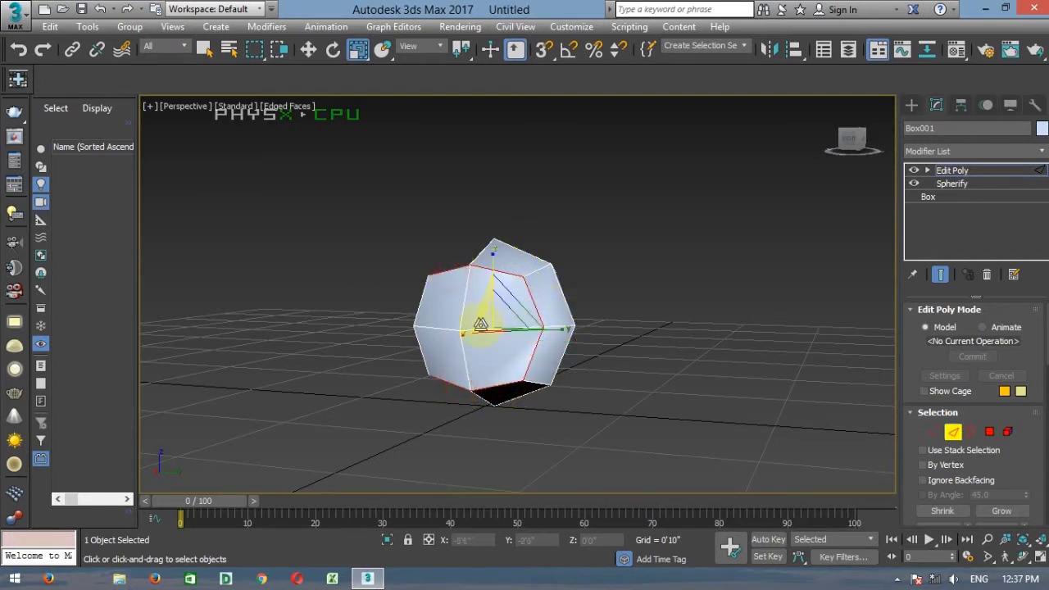
Step: Extend the seam edge selection across the upper and lower edges of the vertically pinched side
alt+middle_drag(484, 335, 446, 328)
ctrl+click(442, 293)
ctrl+click(379, 288)
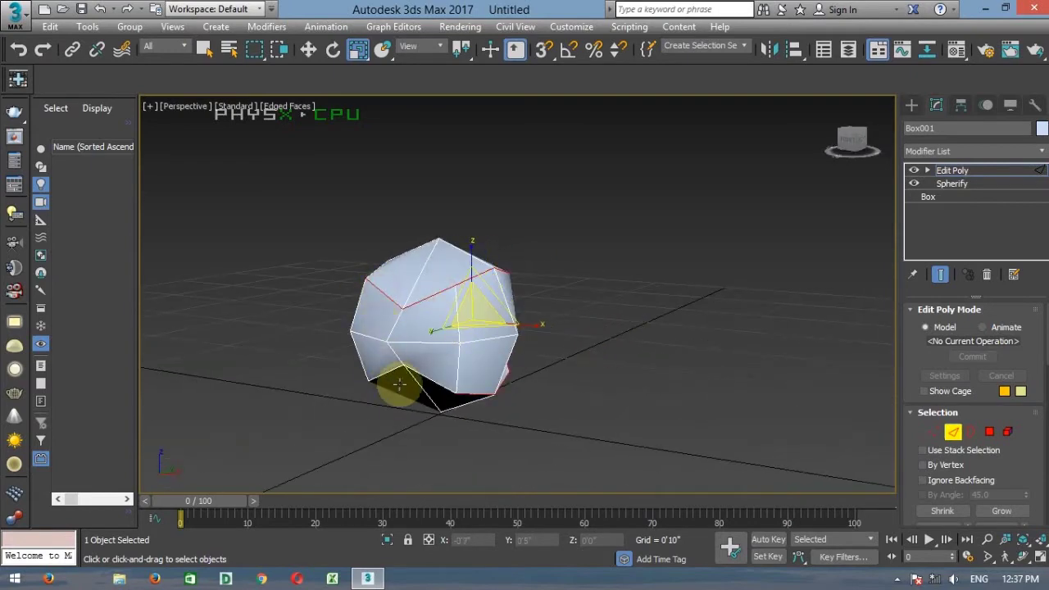
ctrl+click(383, 372)
Step: Complete the seam loop by adding the upper, side and lower border edges of the remaining side to the selection
alt+middle_drag(417, 363, 562, 347)
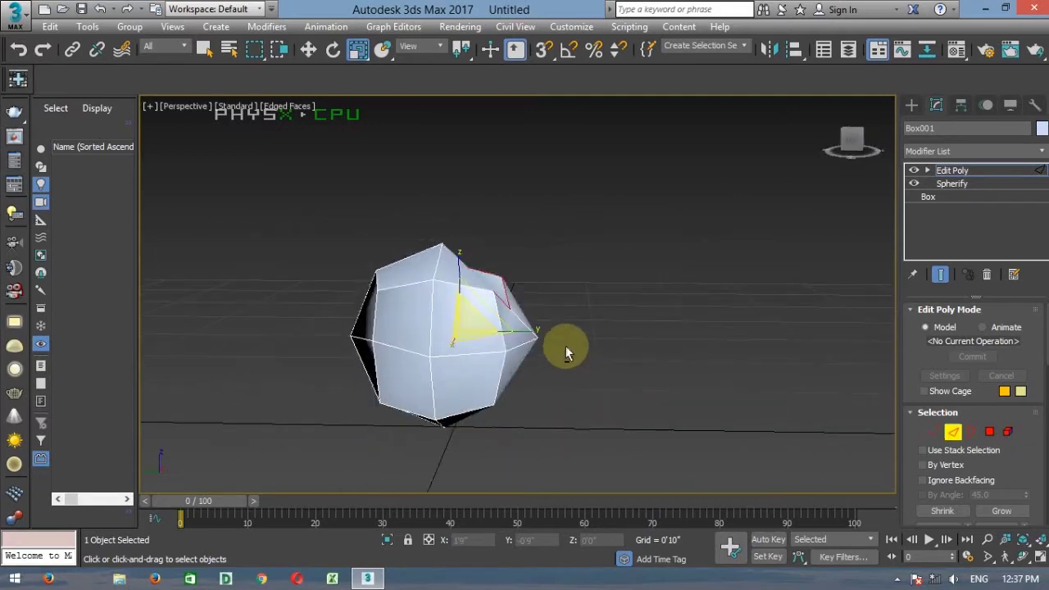
ctrl+click(478, 289)
ctrl+click(415, 285)
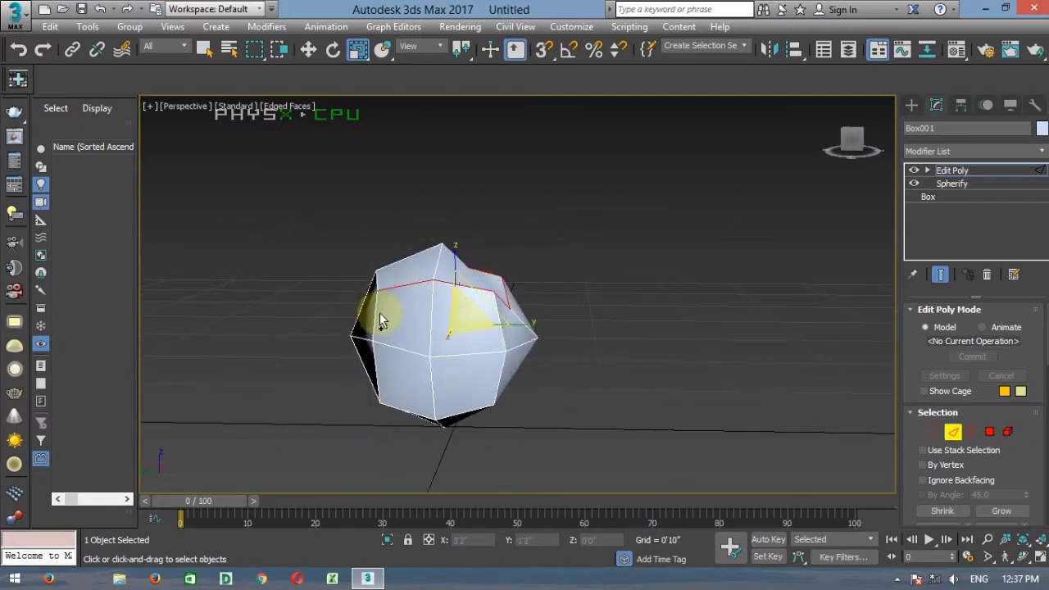
ctrl+click(376, 305)
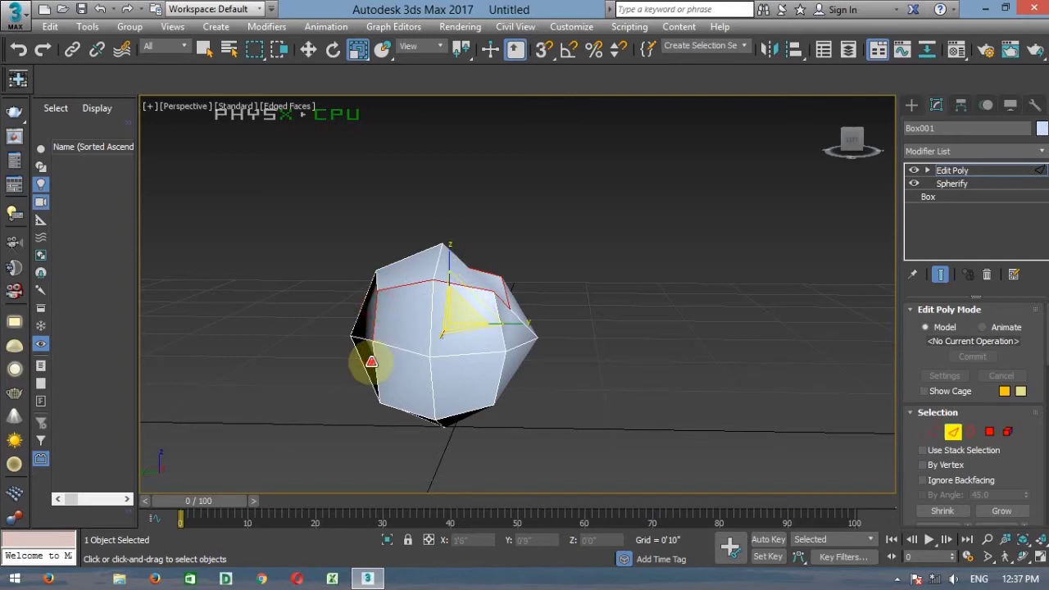
ctrl+click(374, 371)
ctrl+click(476, 410)
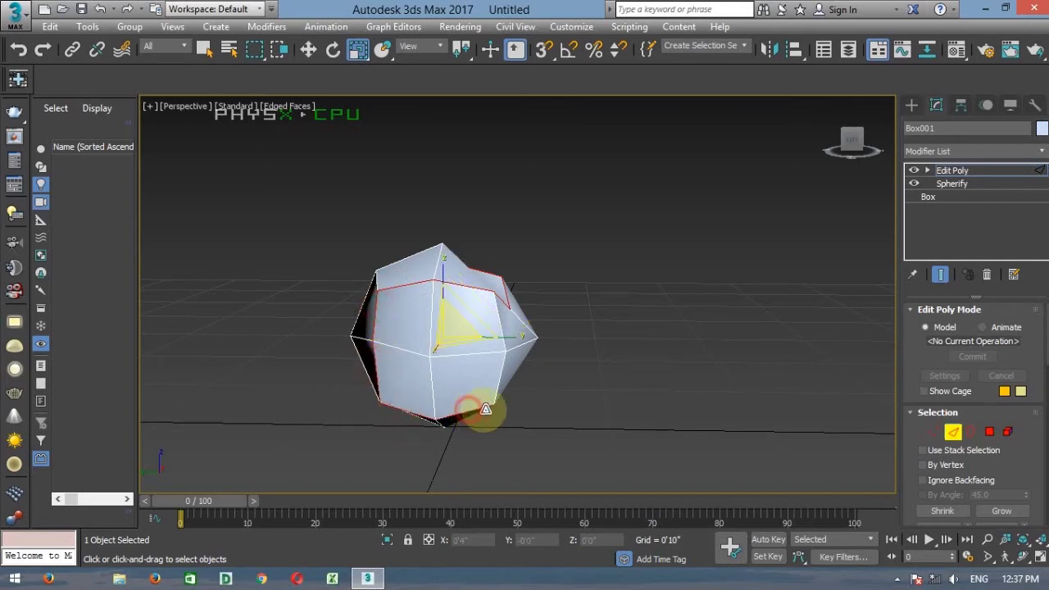
Step: Chamfer the selected seam edges by a small amount to form a narrow band around the ball, without keeping a second chamfer
alt+middle_drag(526, 392, 469, 235)
scroll(442, 308, up, 5)
right_click(469, 231)
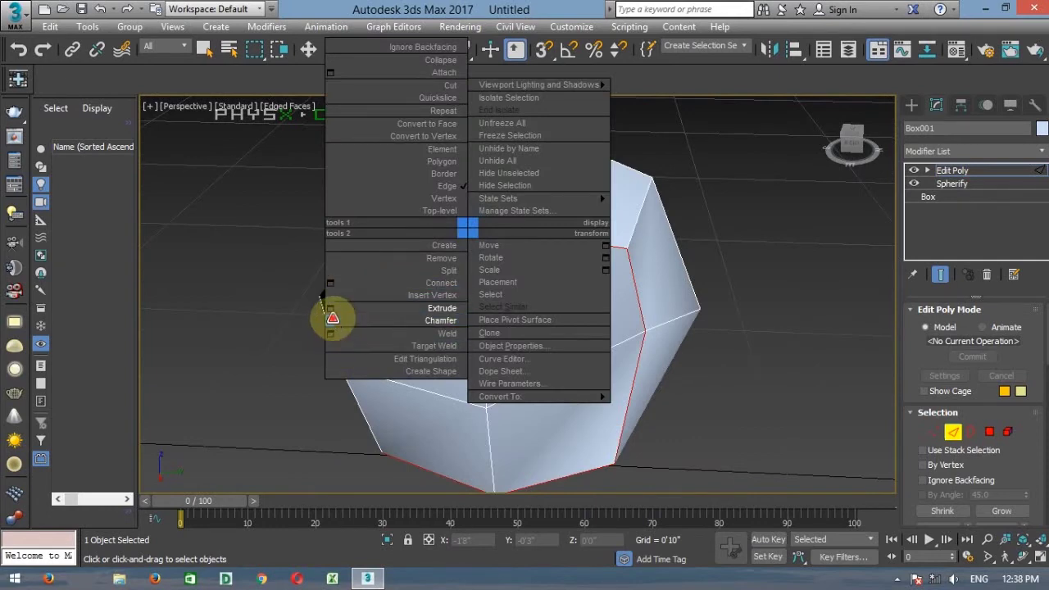
click(330, 320)
mouse_move(395, 300)
alt+middle_down()
mouse_move(365, 312)
mouse_move(385, 318)
alt+middle_up()
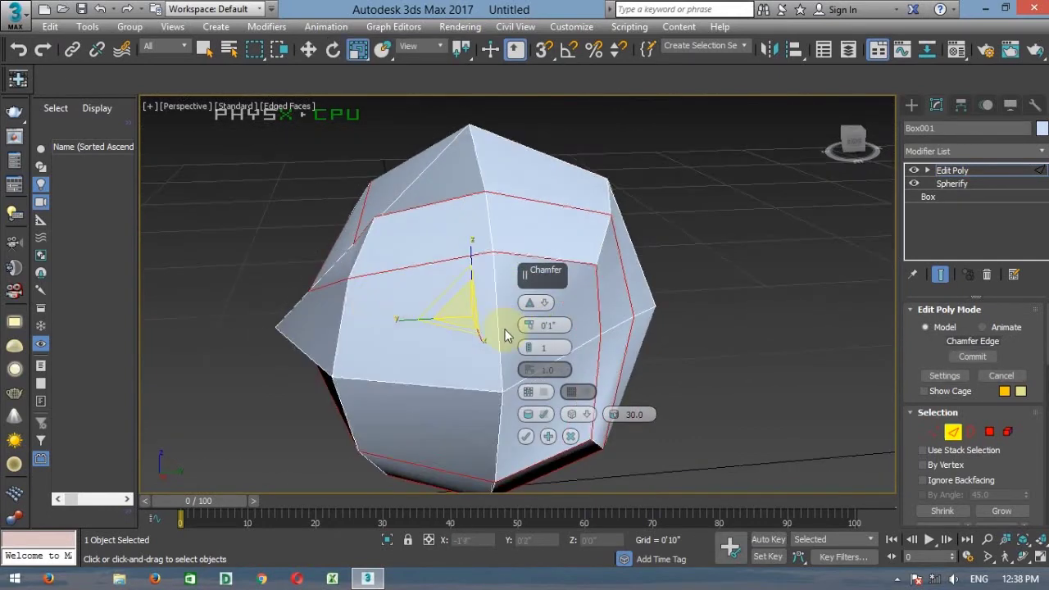
drag(528, 330, 529, 332)
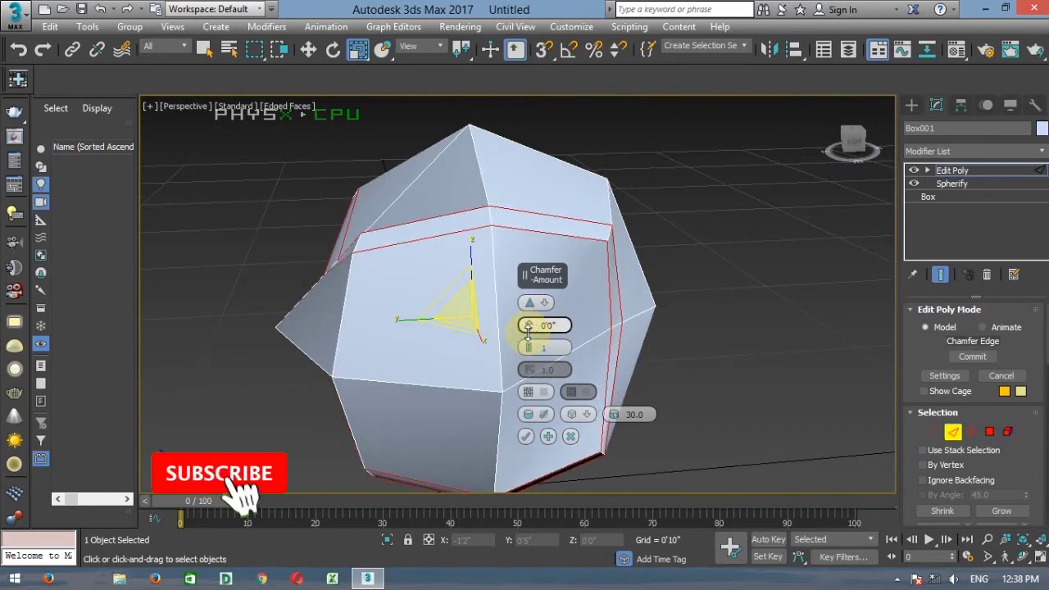
alt+middle_drag(461, 249, 363, 316)
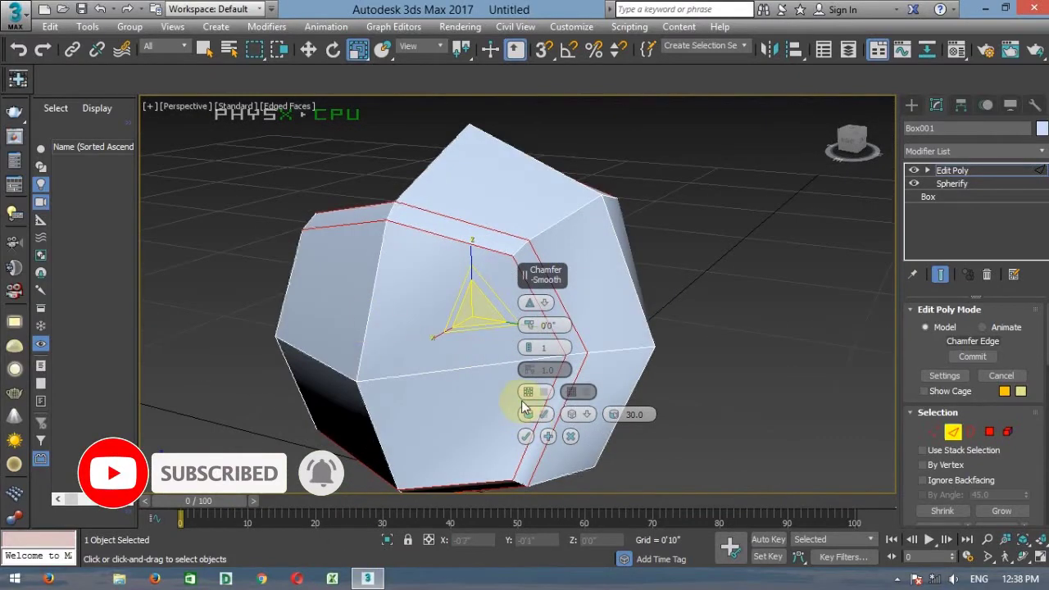
click(548, 436)
drag(529, 327, 312, 294)
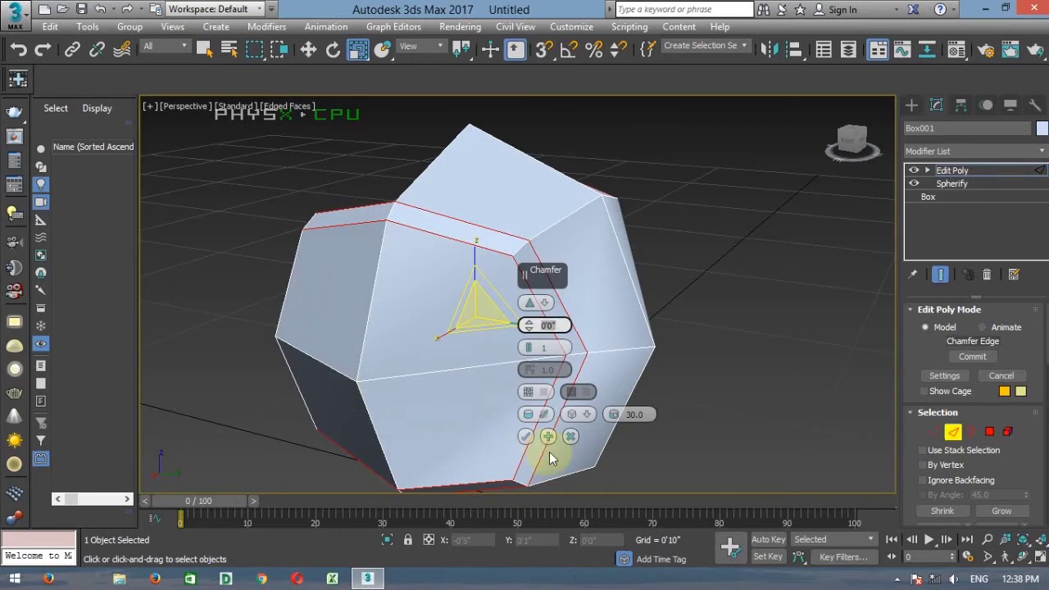
click(571, 441)
Step: Leave edge editing and add a TurboSmooth modifier to the chamfered ball
scroll(468, 263, up, 10)
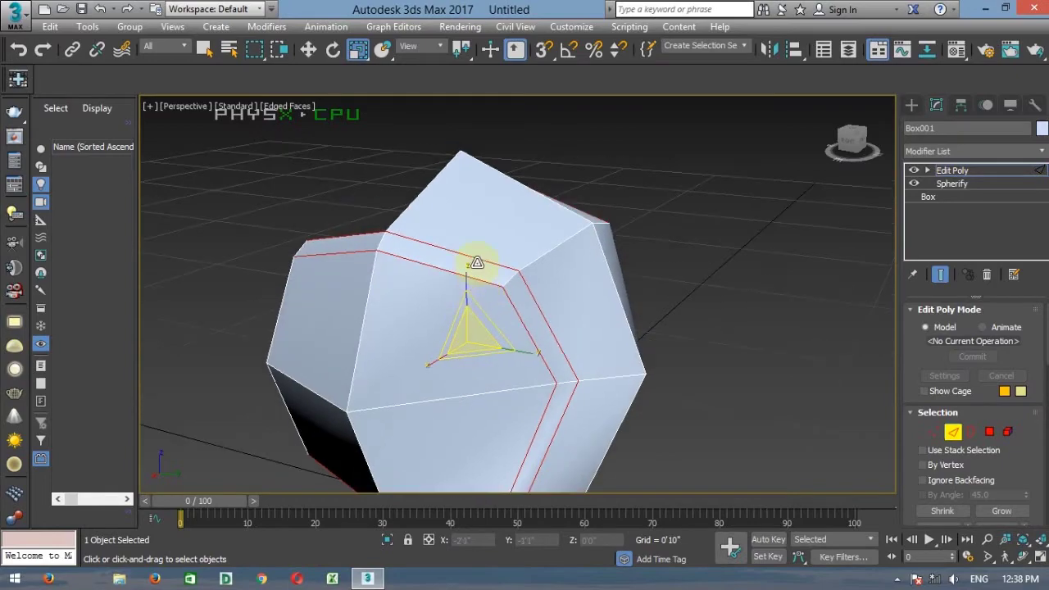
scroll(488, 319, down, 10)
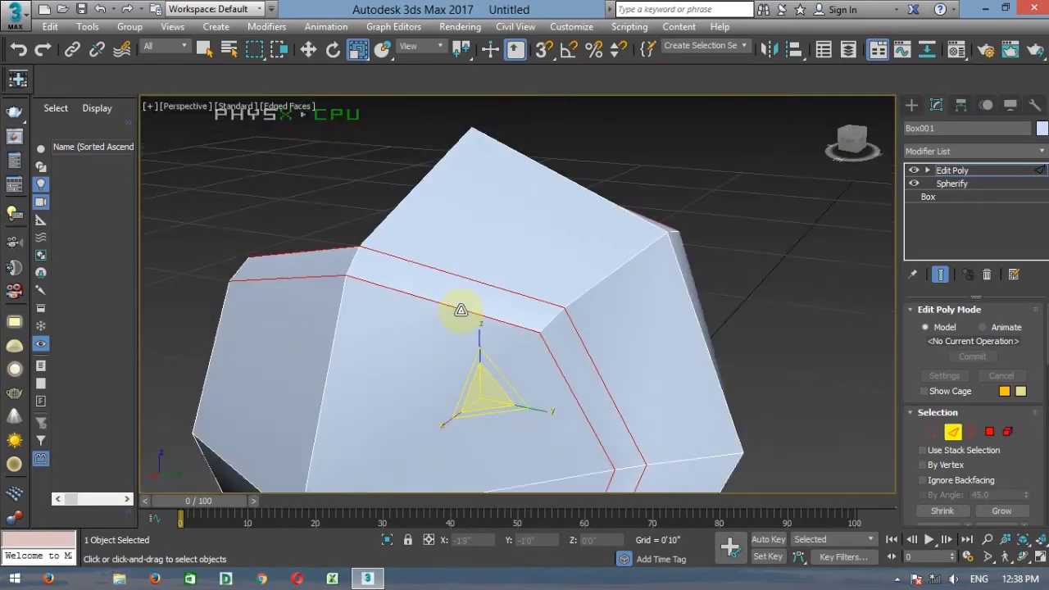
alt+middle_drag(458, 324, 492, 332)
scroll(469, 291, down, 4)
scroll(484, 301, up, 8)
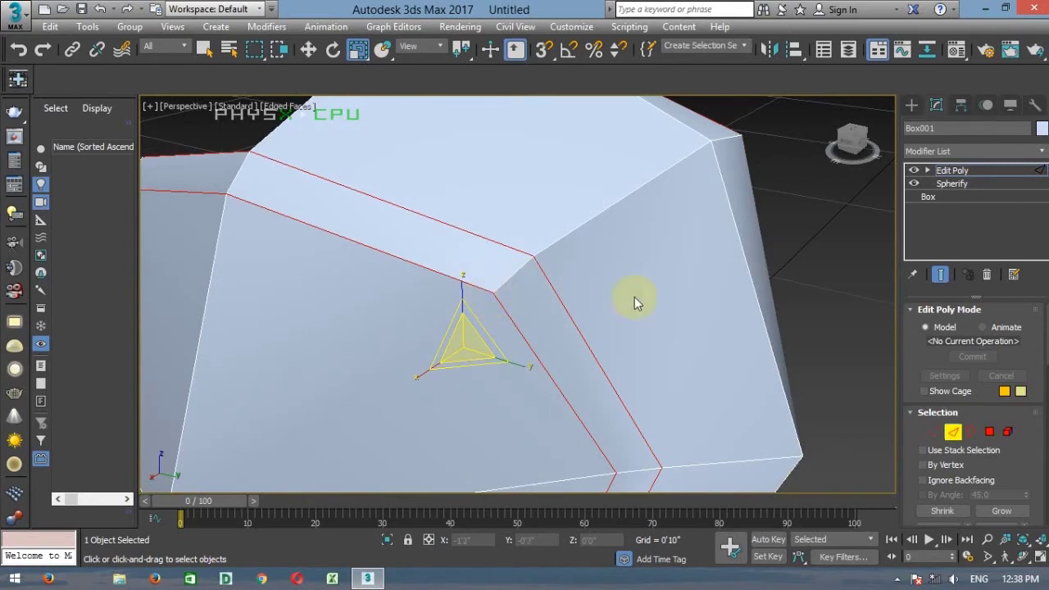
alt+middle_drag(524, 295, 437, 271)
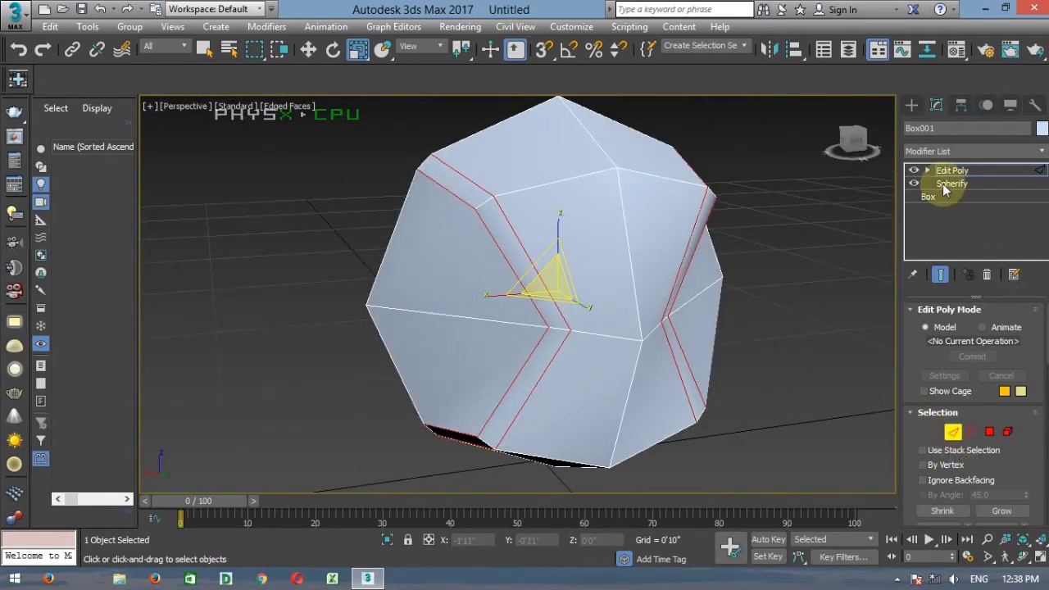
click(952, 432)
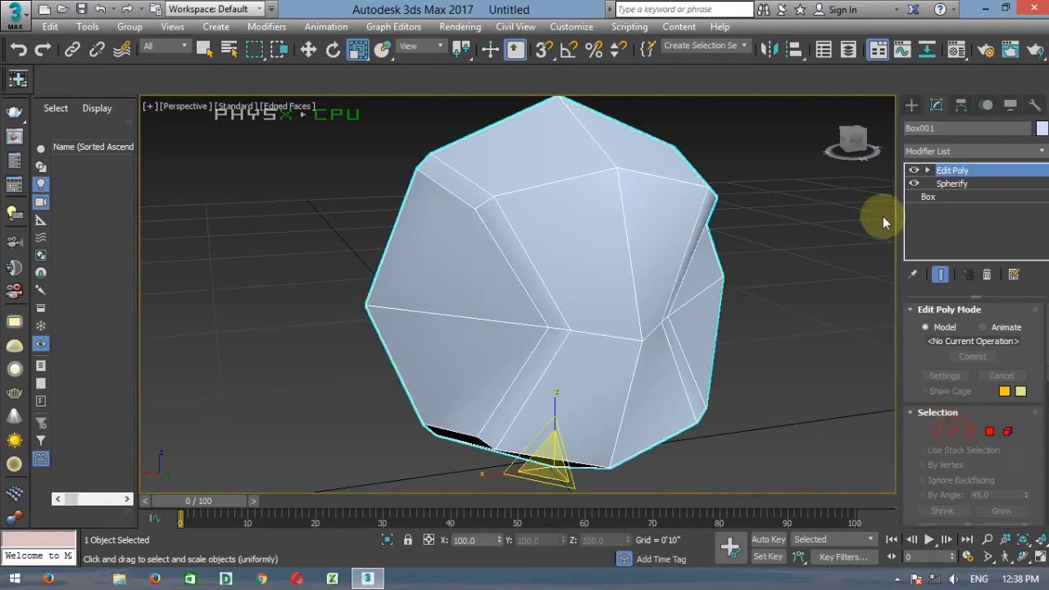
click(986, 152)
scroll(992, 246, down, 15)
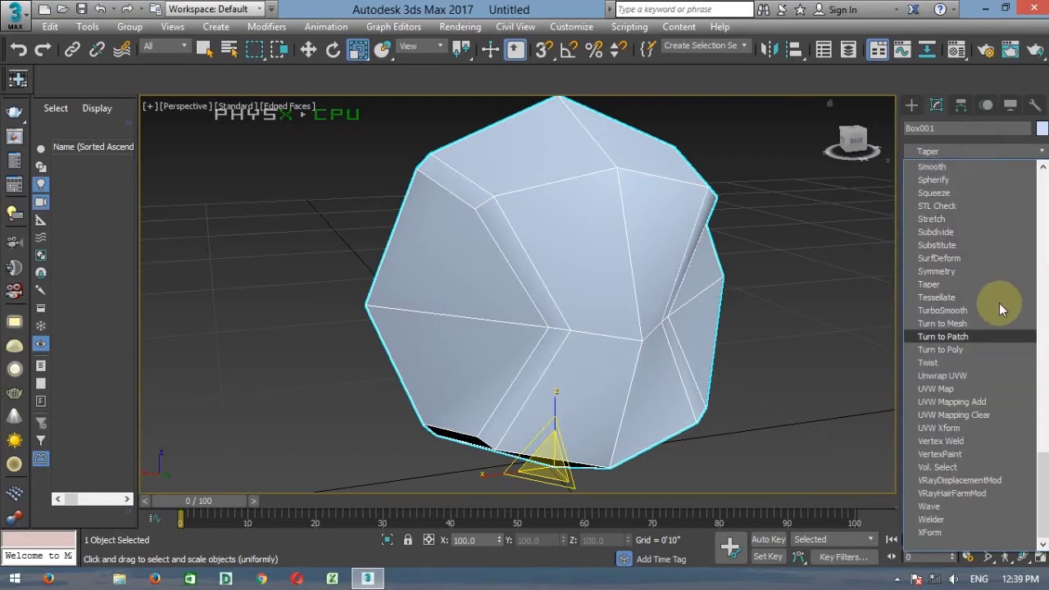
click(985, 305)
Step: Set the TurboSmooth iterations to 2
mouse_move(522, 276)
alt+middle_down()
mouse_move(499, 253)
mouse_move(672, 311)
mouse_move(517, 262)
mouse_move(509, 286)
alt+middle_up()
scroll(499, 253, down, 5)
scroll(517, 262, up, 5)
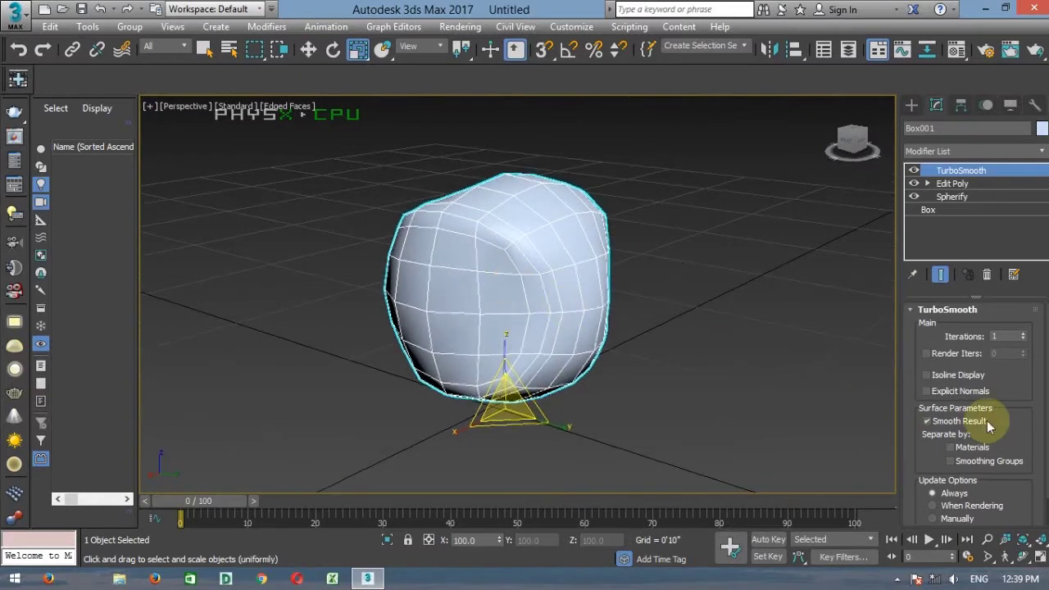
click(1026, 336)
alt+middle_drag(569, 358, 543, 444)
click(691, 363)
click(526, 275)
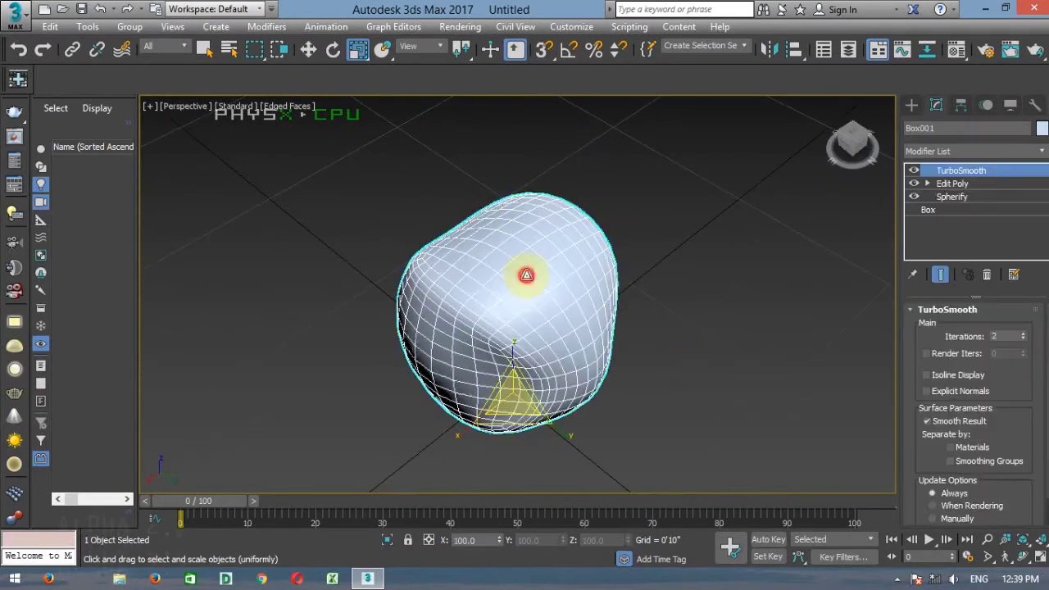
Step: Add a second Spherify modifier above TurboSmooth to round the smoothed mesh into a sphere
click(961, 152)
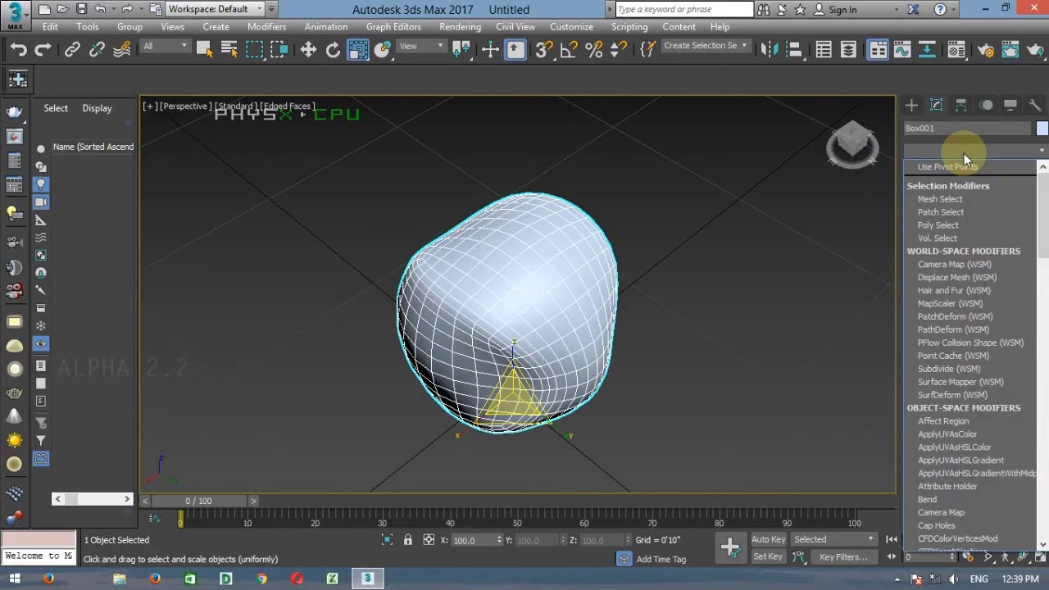
scroll(964, 153, down, 5)
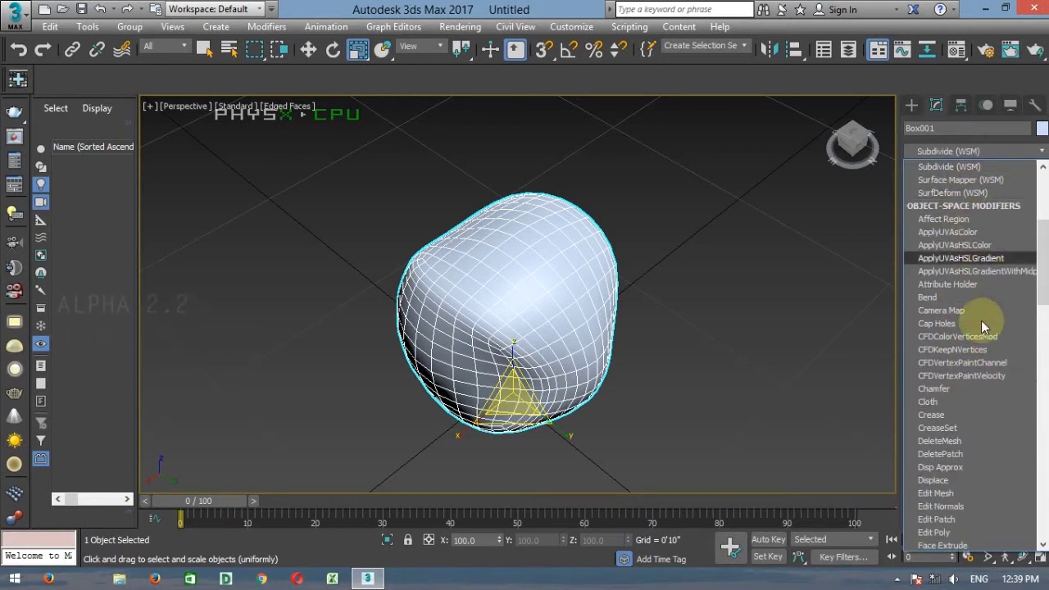
scroll(974, 279, down, 20)
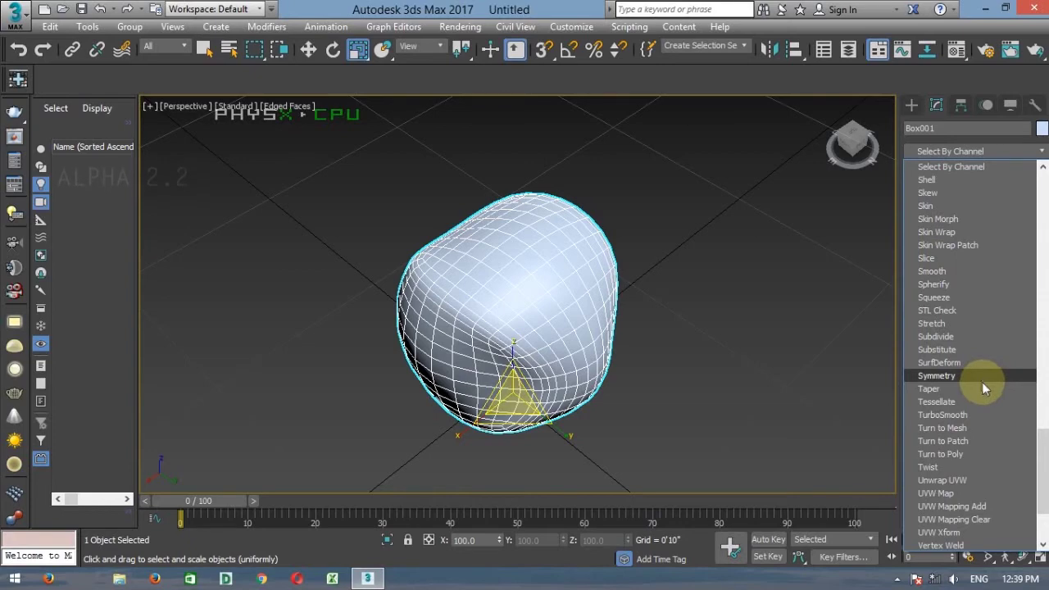
click(969, 287)
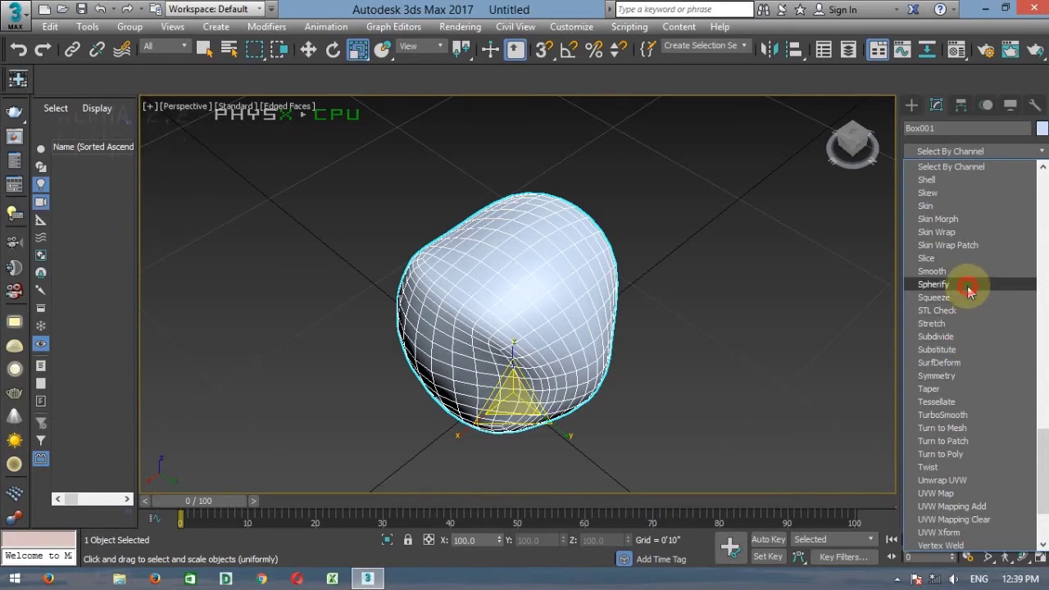
alt+middle_drag(497, 328, 541, 276)
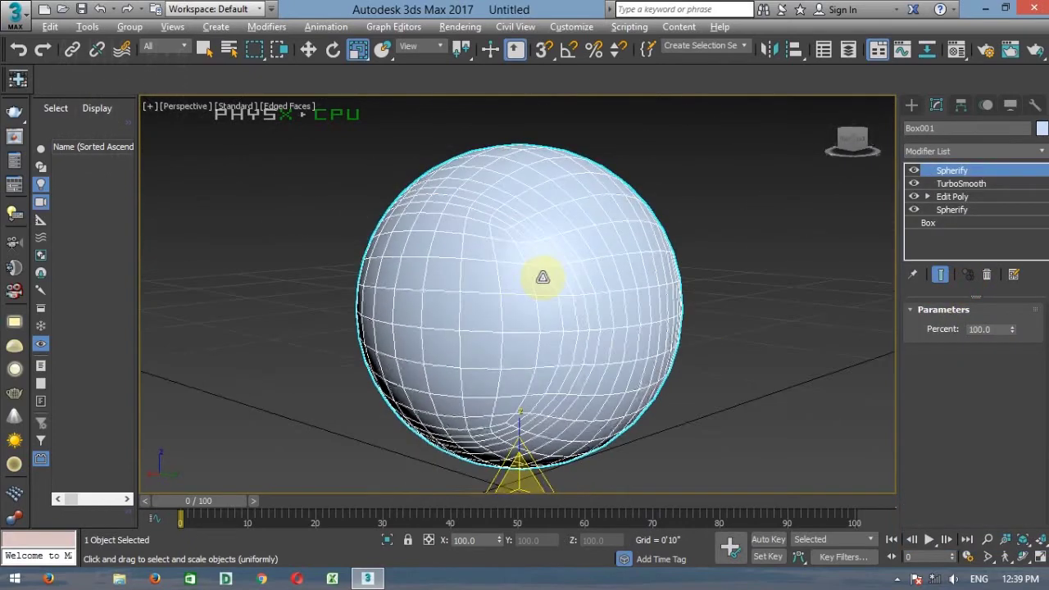
Step: Add an Edit Poly modifier above the upper Spherify and start polygon selection
click(975, 152)
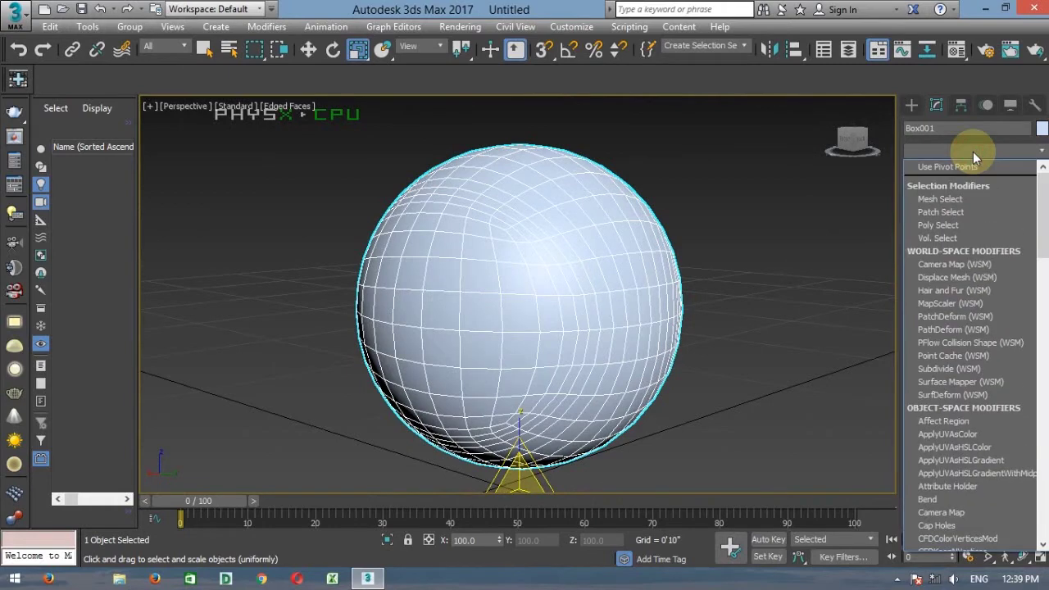
key(e)
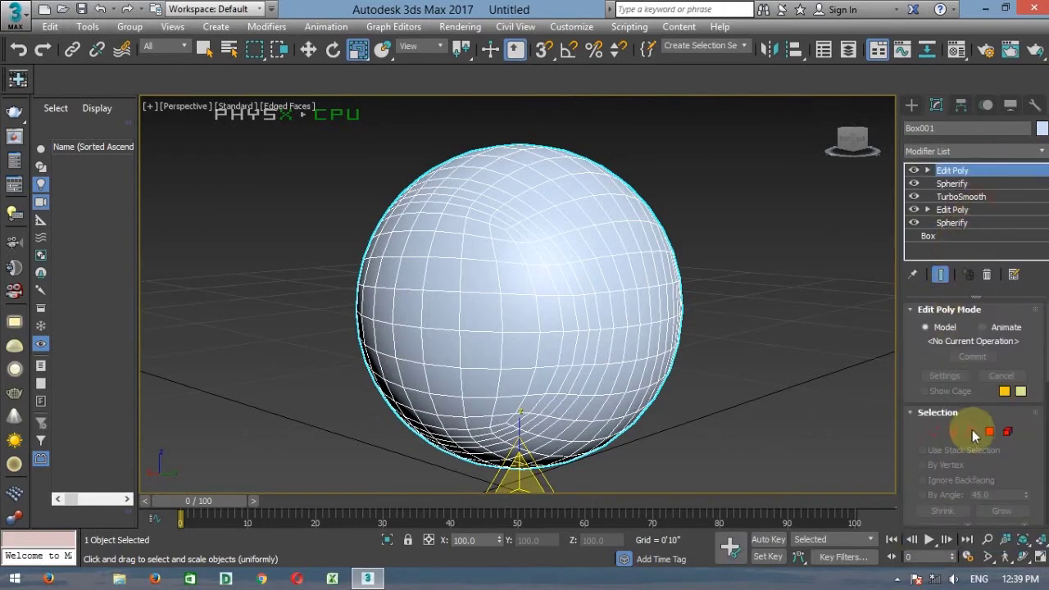
click(990, 432)
Step: Select two side-by-side polygons across the seam band and extend the selection to both polygon loops around the ball
alt+middle_drag(569, 298, 472, 278)
scroll(471, 278, up, 3)
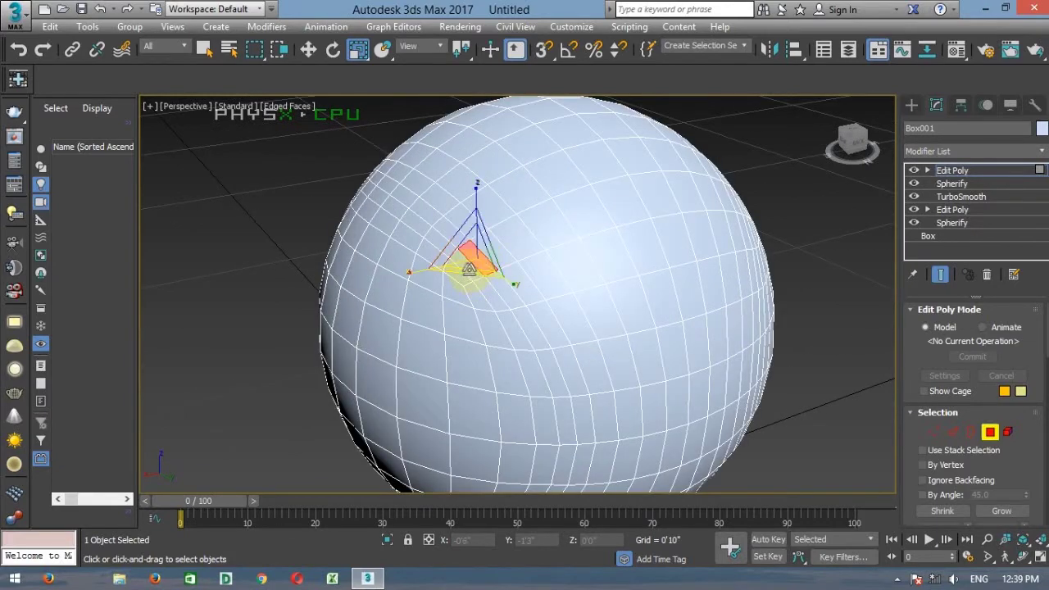
alt+middle_drag(482, 266, 604, 281)
middle_drag(458, 279, 489, 282)
alt+middle_drag(405, 281, 449, 273)
click(469, 302)
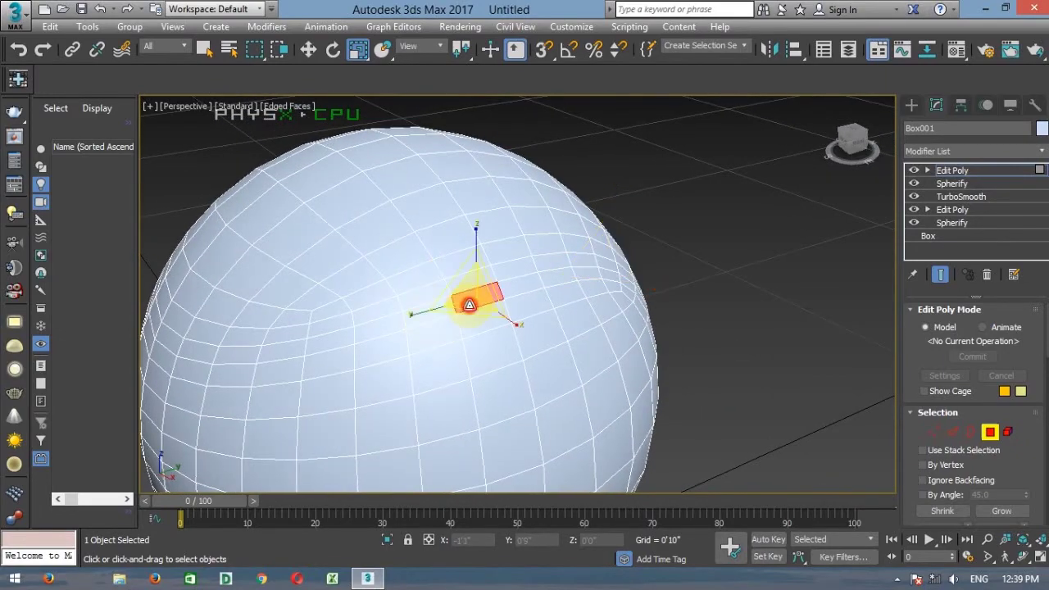
alt+middle_drag(571, 321, 554, 264)
scroll(558, 261, down, 3)
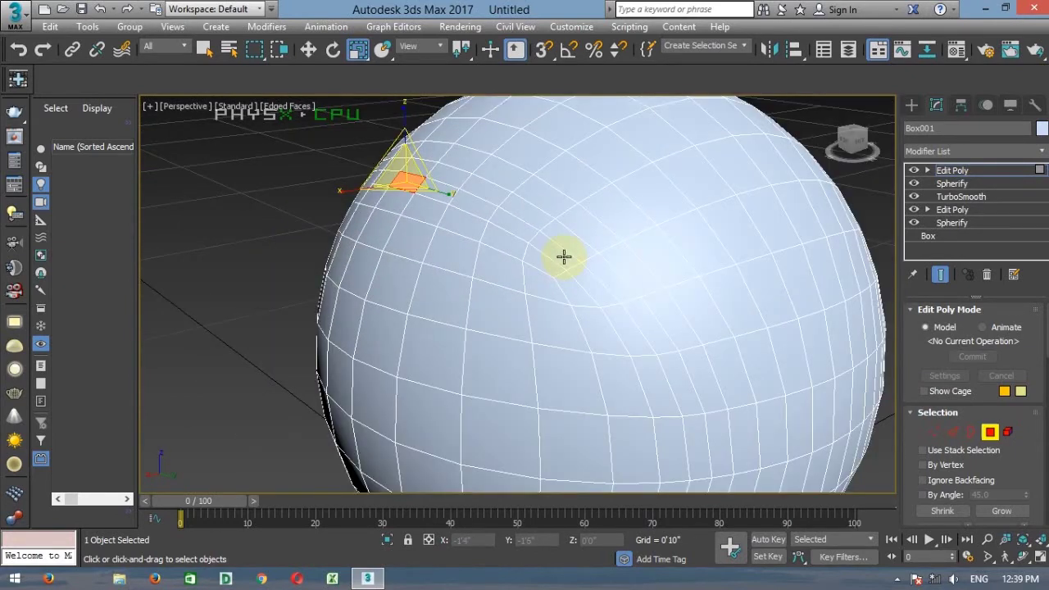
click(564, 256)
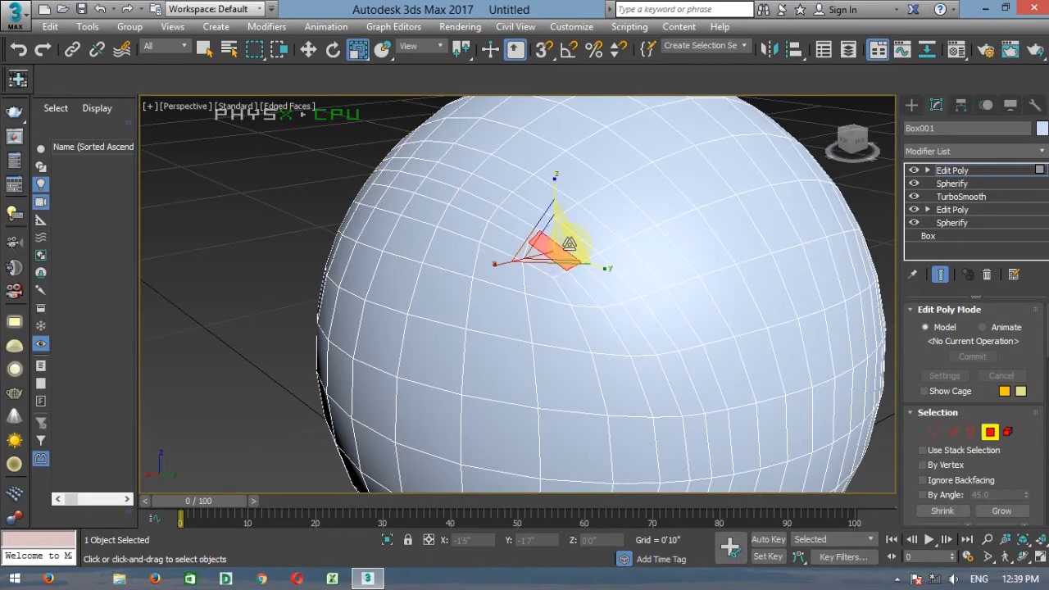
click(569, 243)
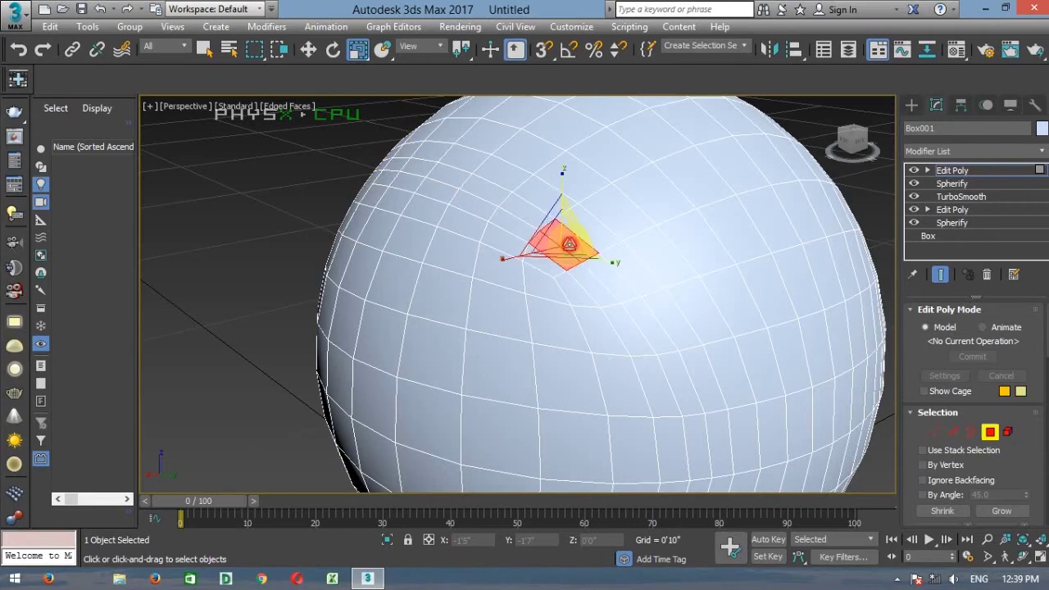
shift+click(502, 224)
Step: Start an Extrude Polygons operation on the selected seam band and set its extrusion type to Local Normals
scroll(581, 242, down, 3)
alt+middle_drag(578, 246, 512, 259)
scroll(493, 233, up, 3)
scroll(497, 246, up, 1)
right_click(511, 256)
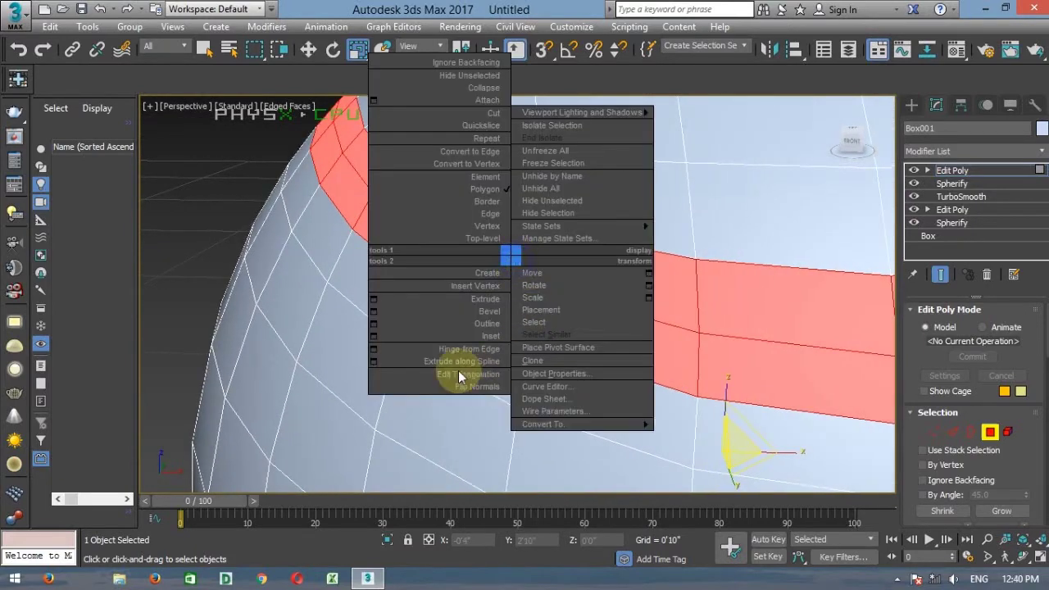
click(374, 302)
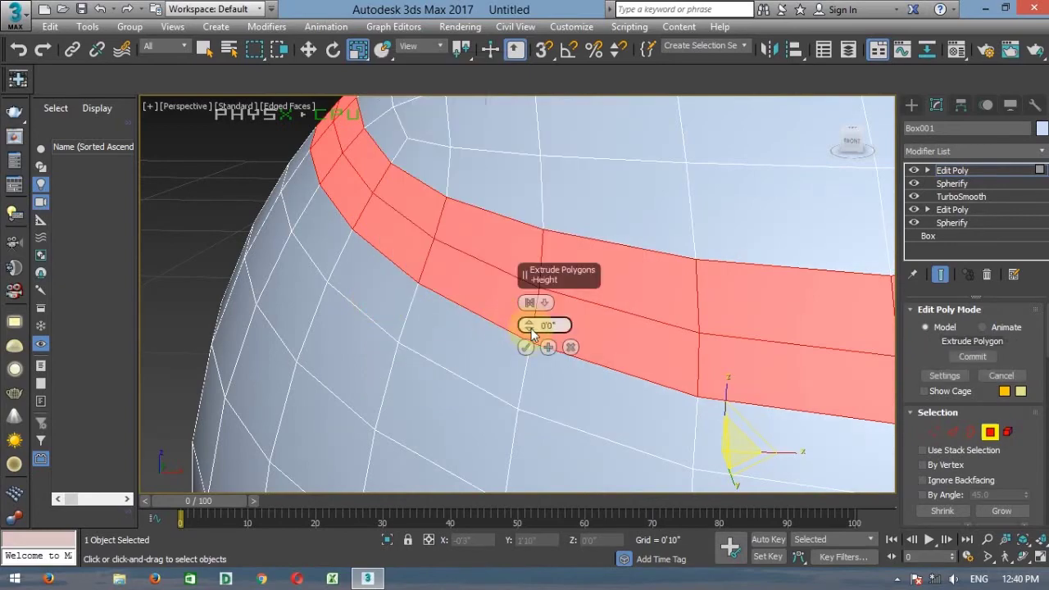
drag(530, 326, 529, 325)
scroll(356, 264, down, 6)
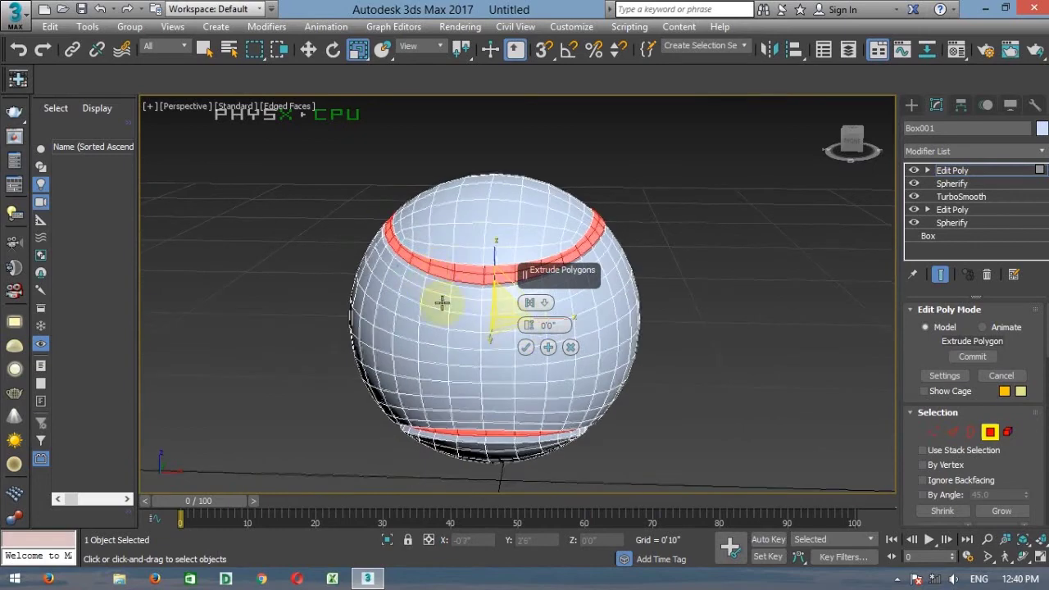
click(533, 302)
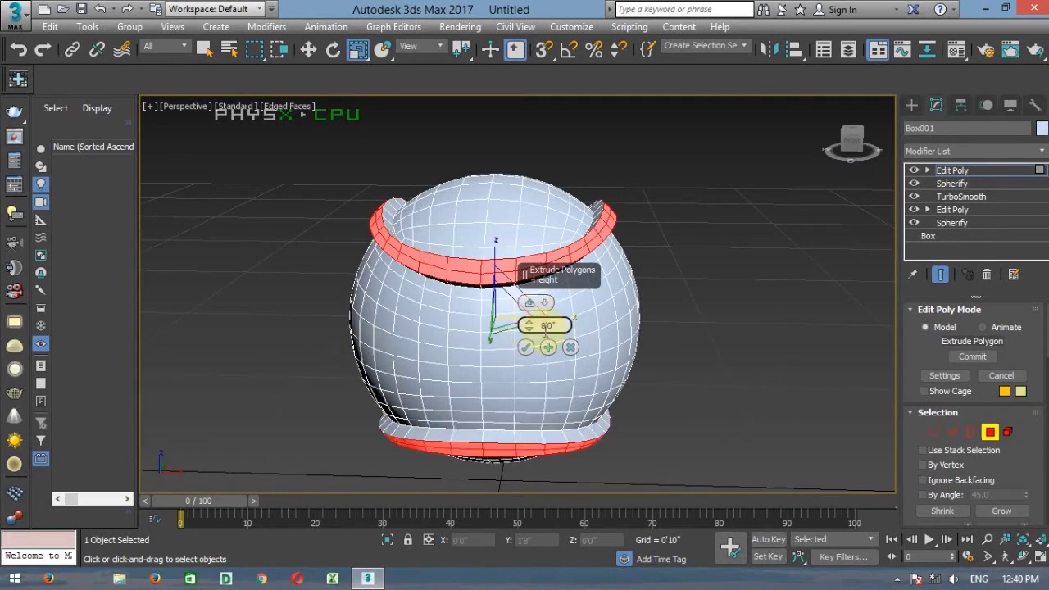
click(544, 307)
click(590, 336)
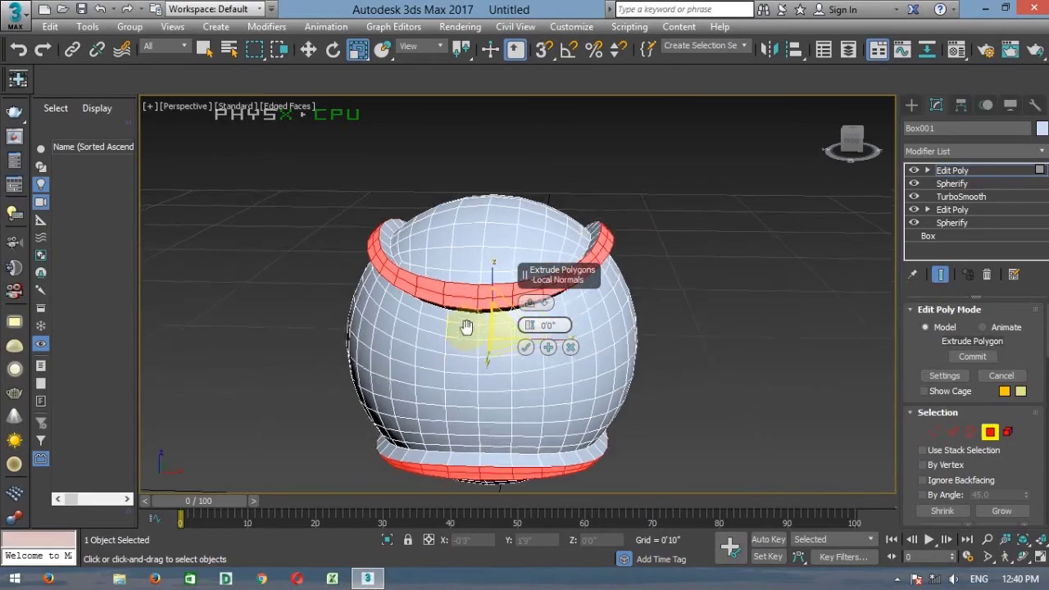
Step: Turn the seam extrusion inward into a shallow groove by setting its height to -0.01
scroll(459, 315, up, 8)
middle_drag(415, 321, 486, 345)
scroll(335, 316, down, 4)
drag(524, 330, 525, 328)
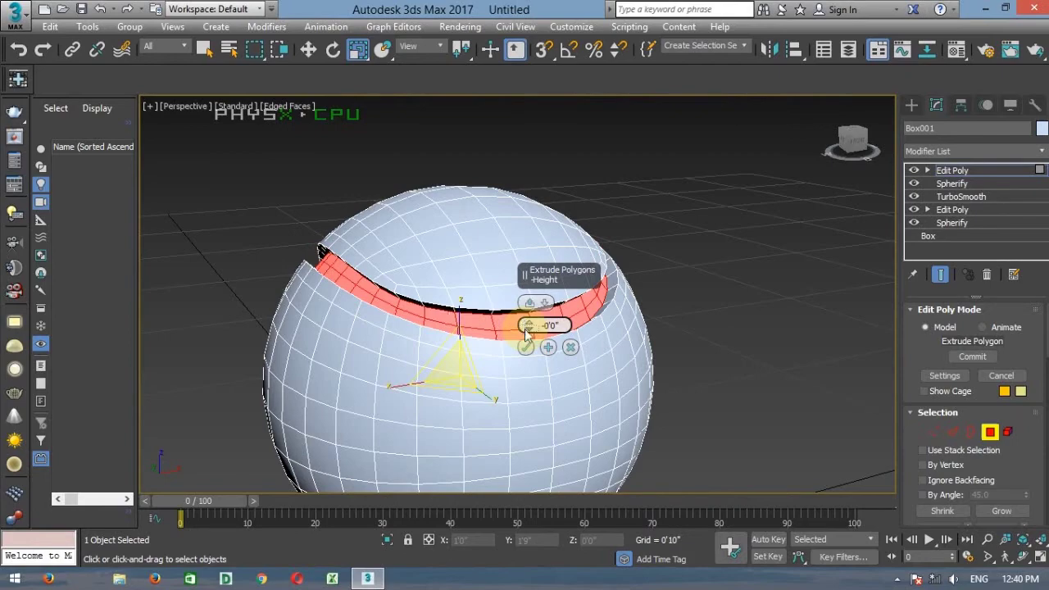
scroll(355, 304, up, 5)
alt+middle_drag(352, 286, 445, 319)
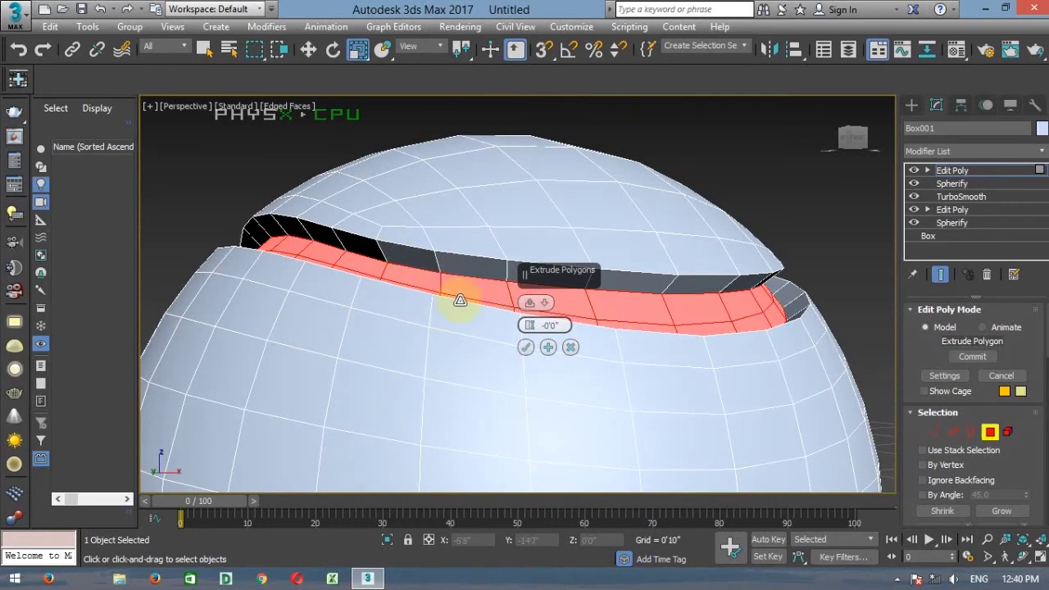
drag(531, 325, 532, 329)
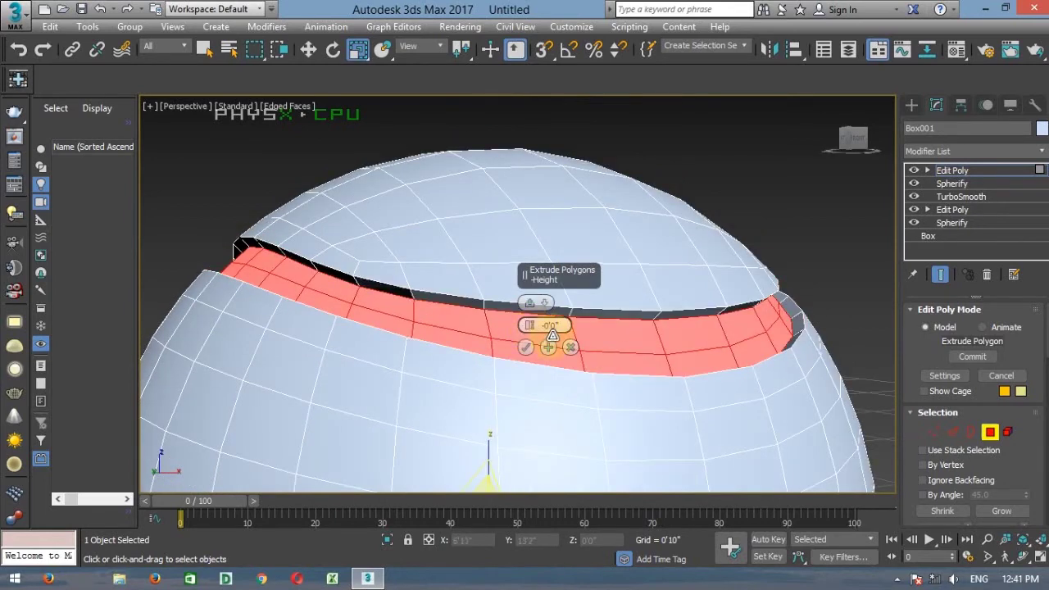
click(566, 327)
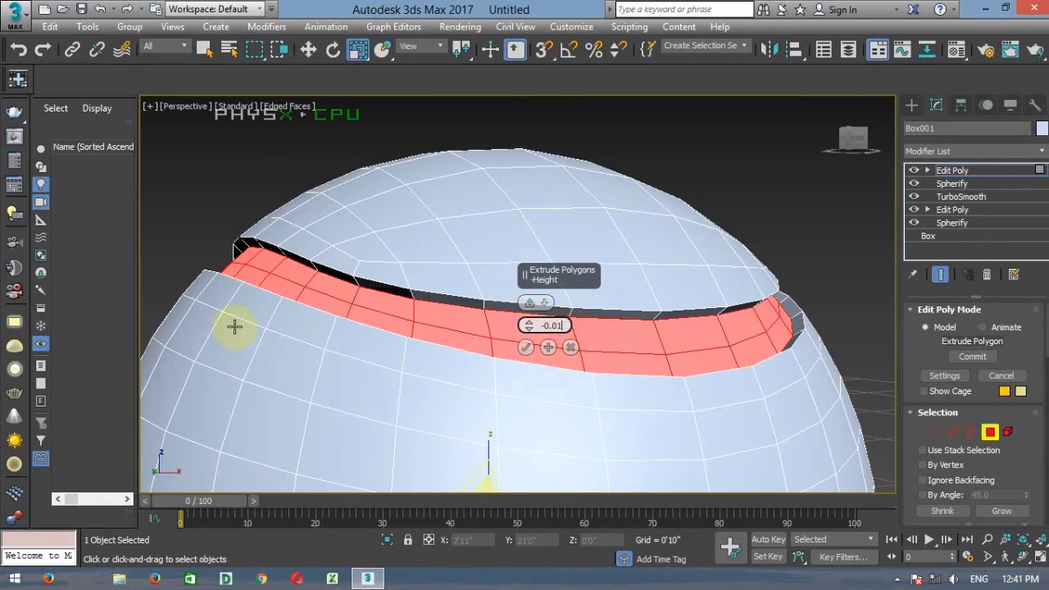
key(Return)
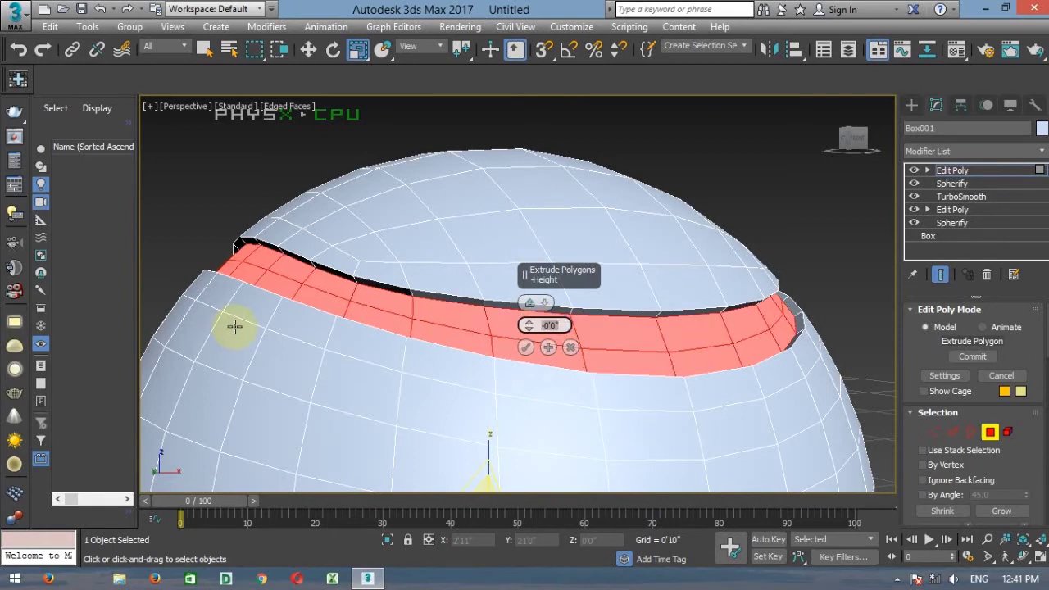
Step: Apply the seam band's inward extrusion and add a second, much shallower extrusion with a tiny negative height to the same polygons
click(549, 349)
click(549, 348)
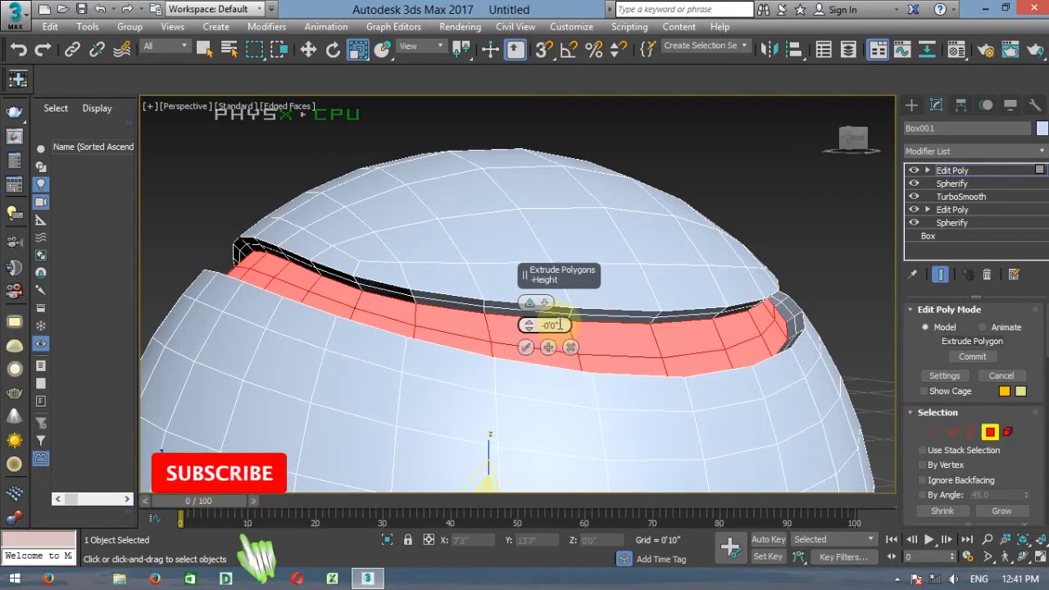
drag(559, 324, 334, 316)
text(-0.)
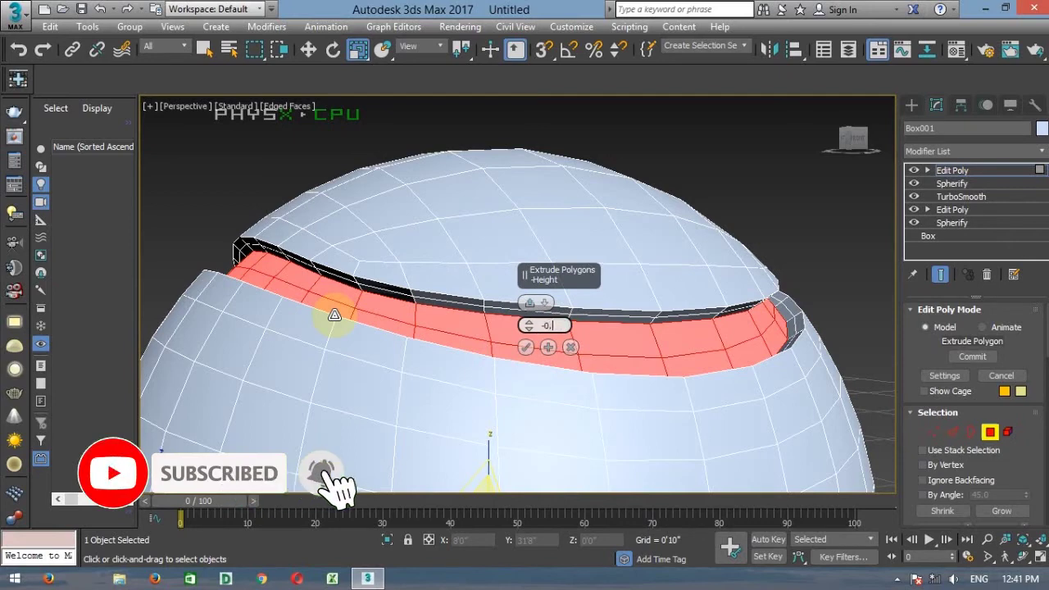
text(0'0")
key(Return)
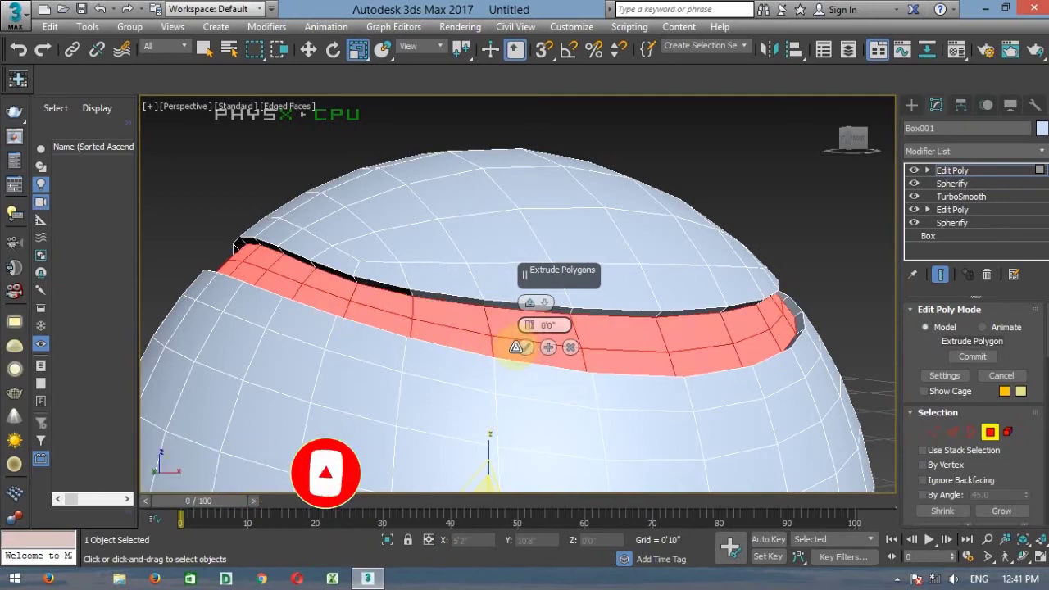
click(527, 347)
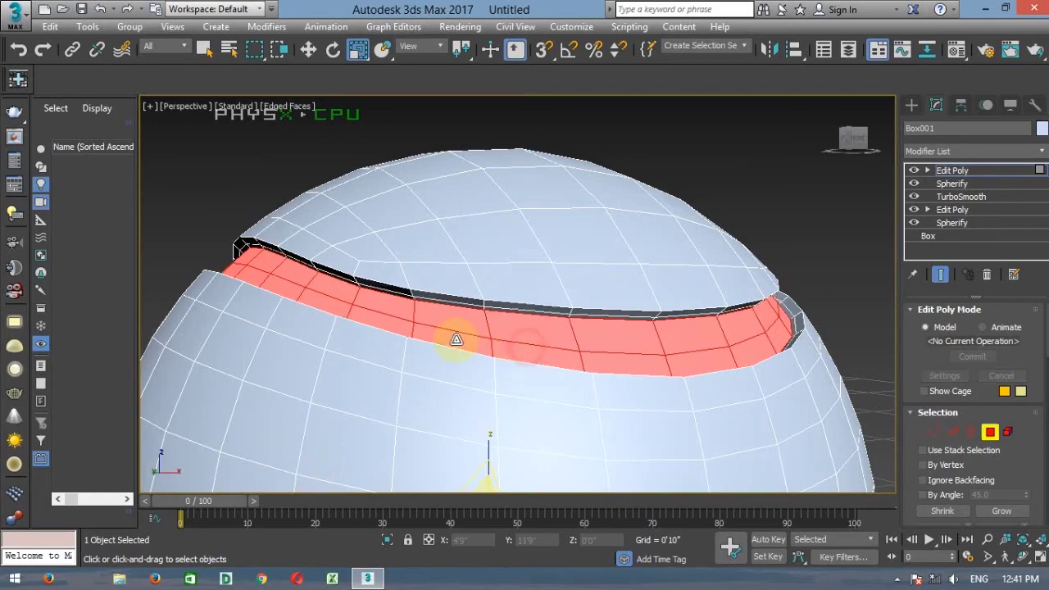
Step: Leave polygon selection and add a TurboSmooth modifier above the top Edit Poly to smooth the grooved ball
scroll(457, 340, down, 4)
alt+middle_drag(429, 353, 459, 311)
click(990, 435)
scroll(492, 323, down, 3)
scroll(468, 339, up, 2)
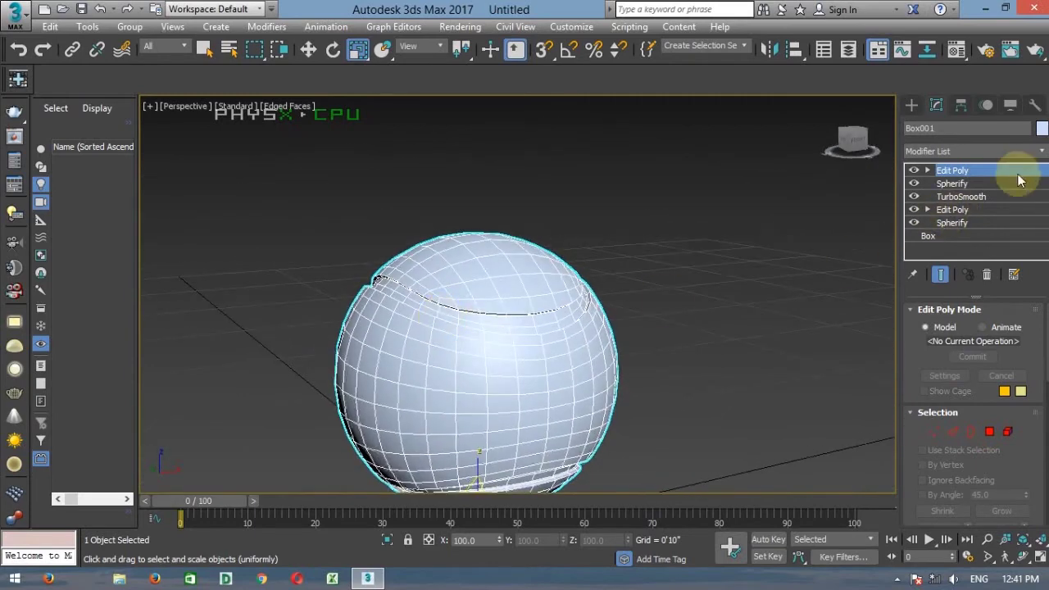
click(980, 152)
key(t)
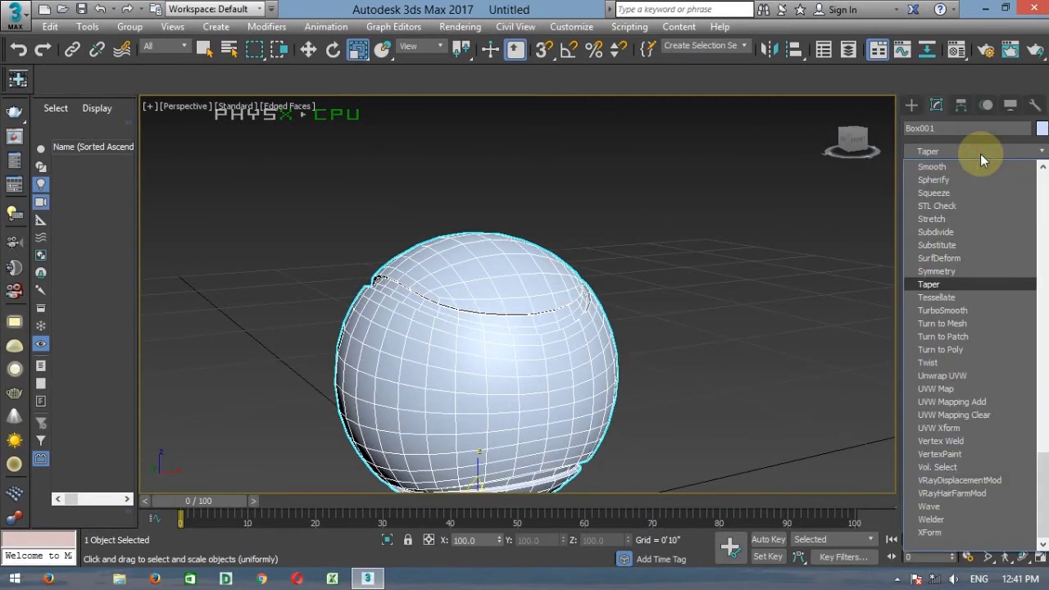
click(984, 309)
middle_drag(546, 328, 535, 304)
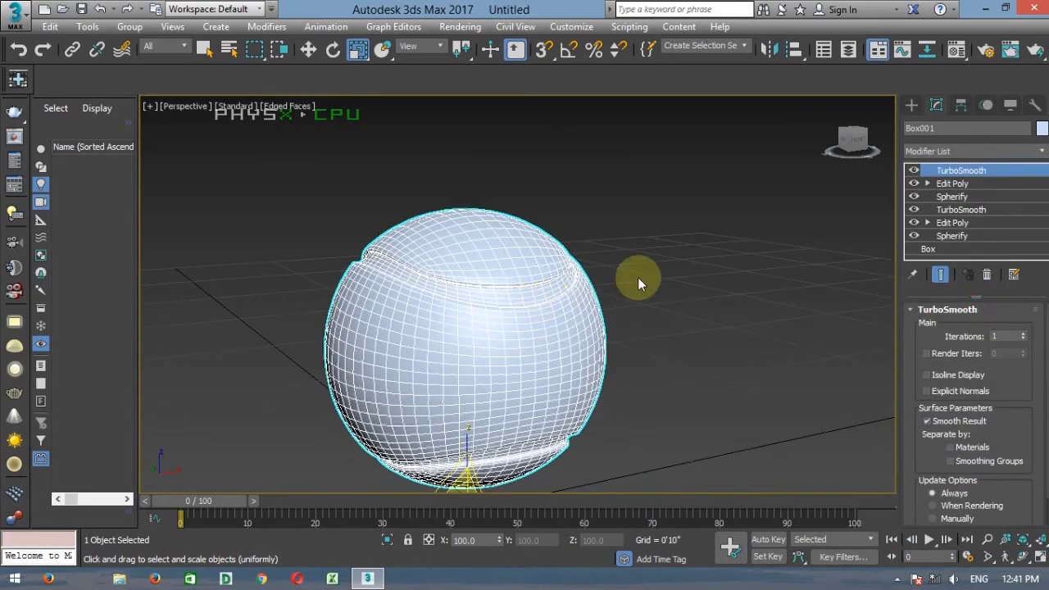
Step: Examine the smoothed ball and its recessed seam from several angles, with the object both deselected and selected
click(651, 274)
scroll(467, 286, up, 3)
alt+middle_drag(455, 284, 656, 285)
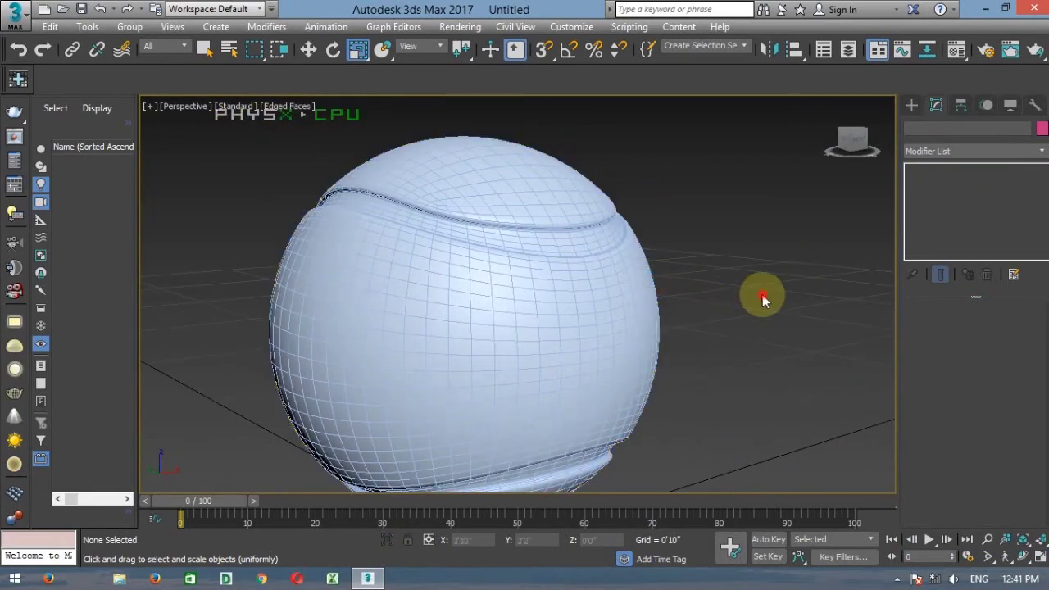
scroll(703, 324, down, 3)
click(514, 306)
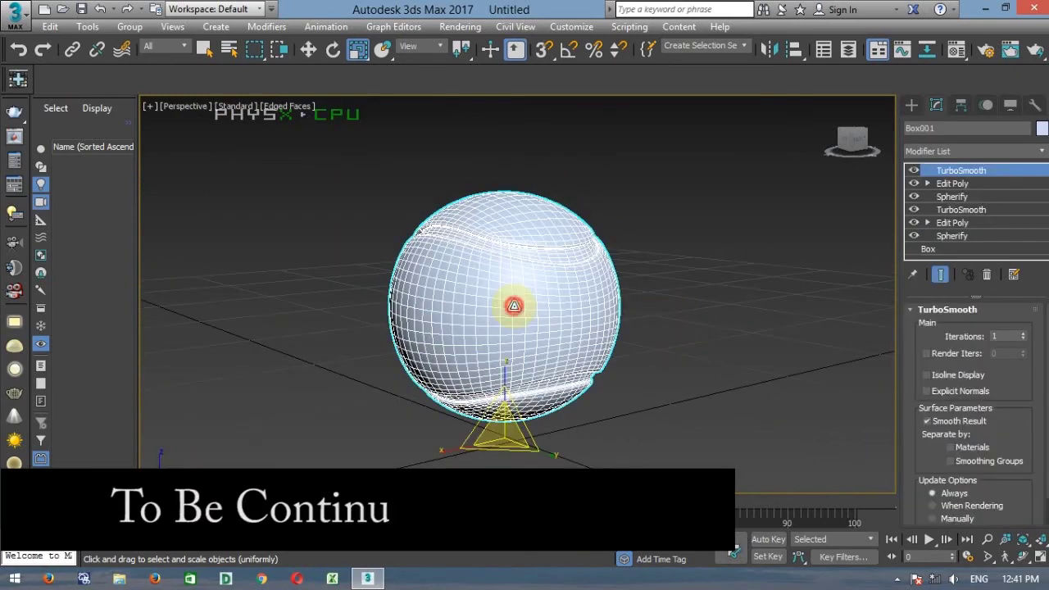
click(699, 303)
click(553, 302)
alt+middle_drag(554, 303, 410, 276)
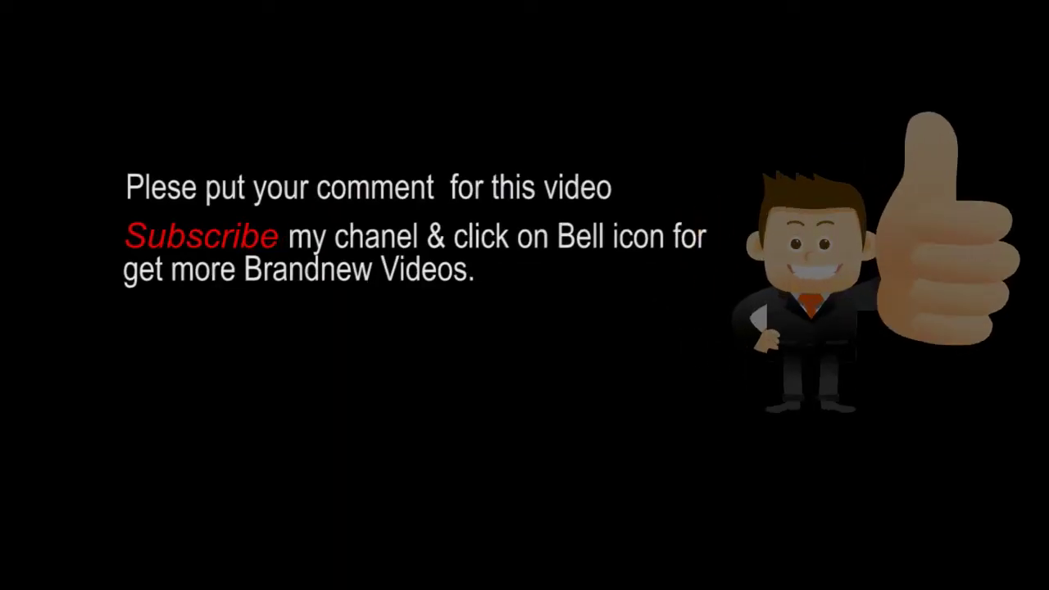